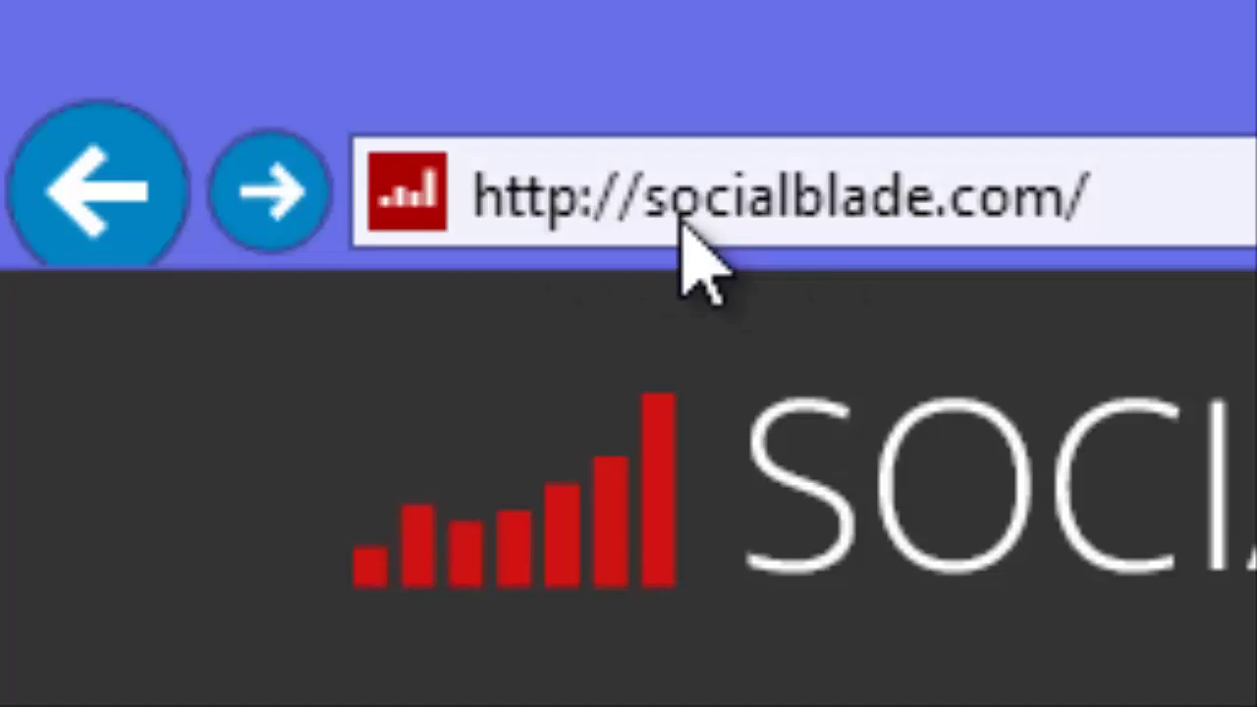
- Change the socialblade.com address from http to https
click(677, 221)
drag(648, 206, 1094, 203)
click(871, 197)
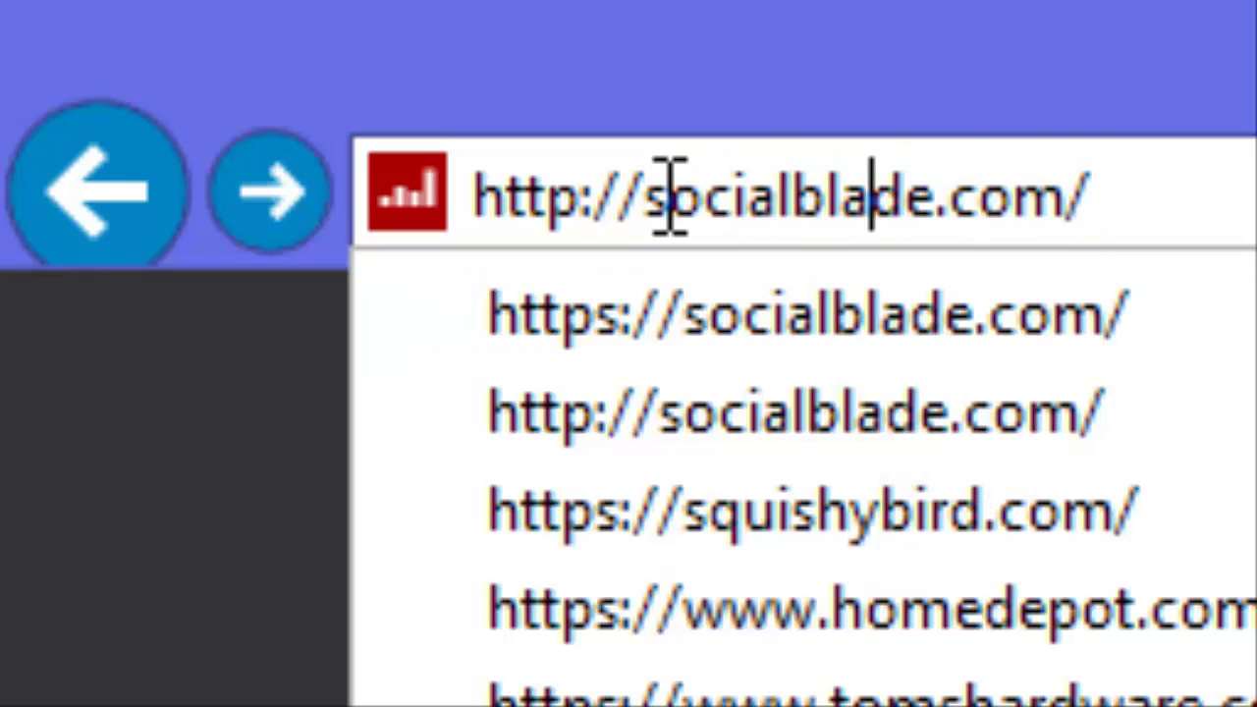
drag(590, 212, 497, 225)
click(595, 219)
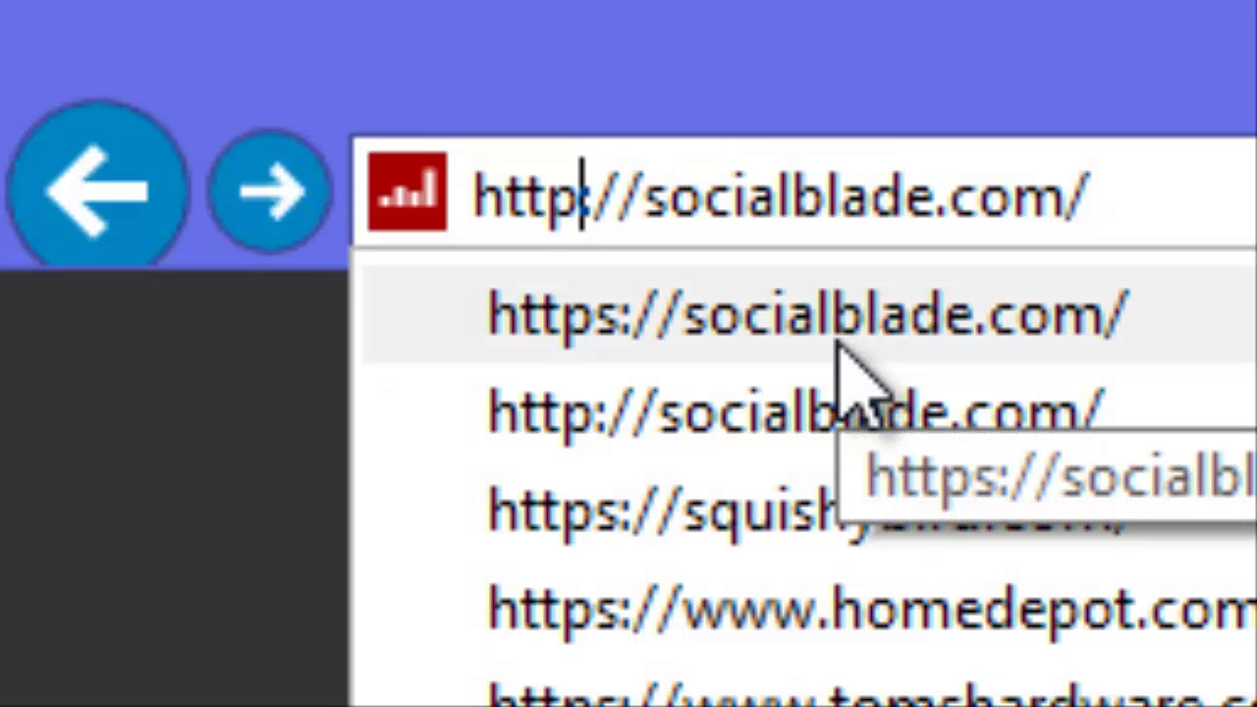
text(socialblade)
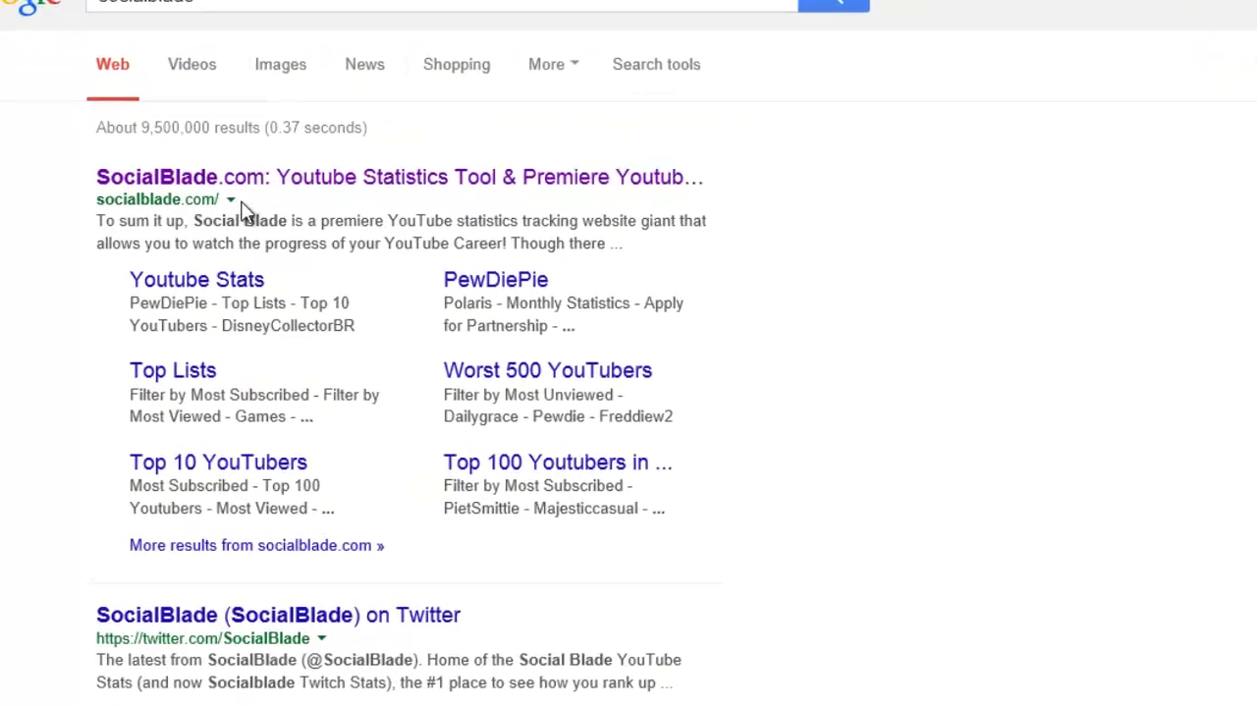
- Open the first SocialBlade.com result's options menu to reach its Cached copy
click(232, 152)
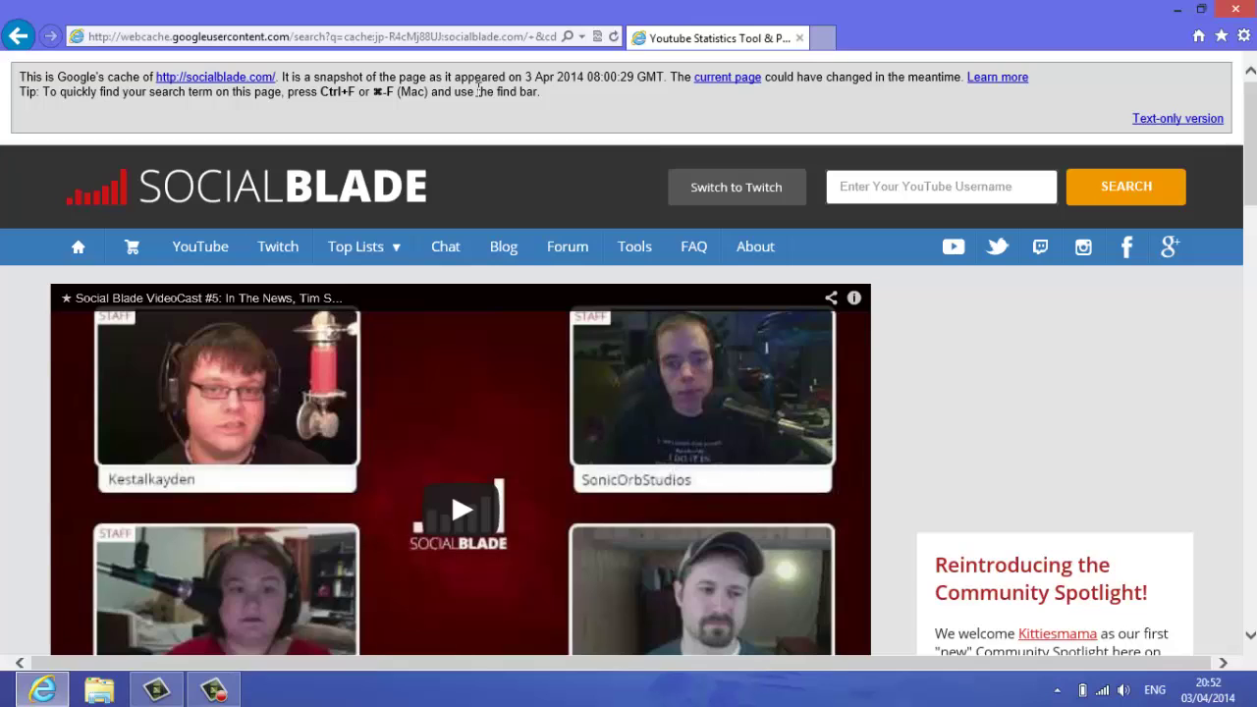
- Reload the webcache URL of Social Blade over https and scroll through the unstyled page
click(108, 36)
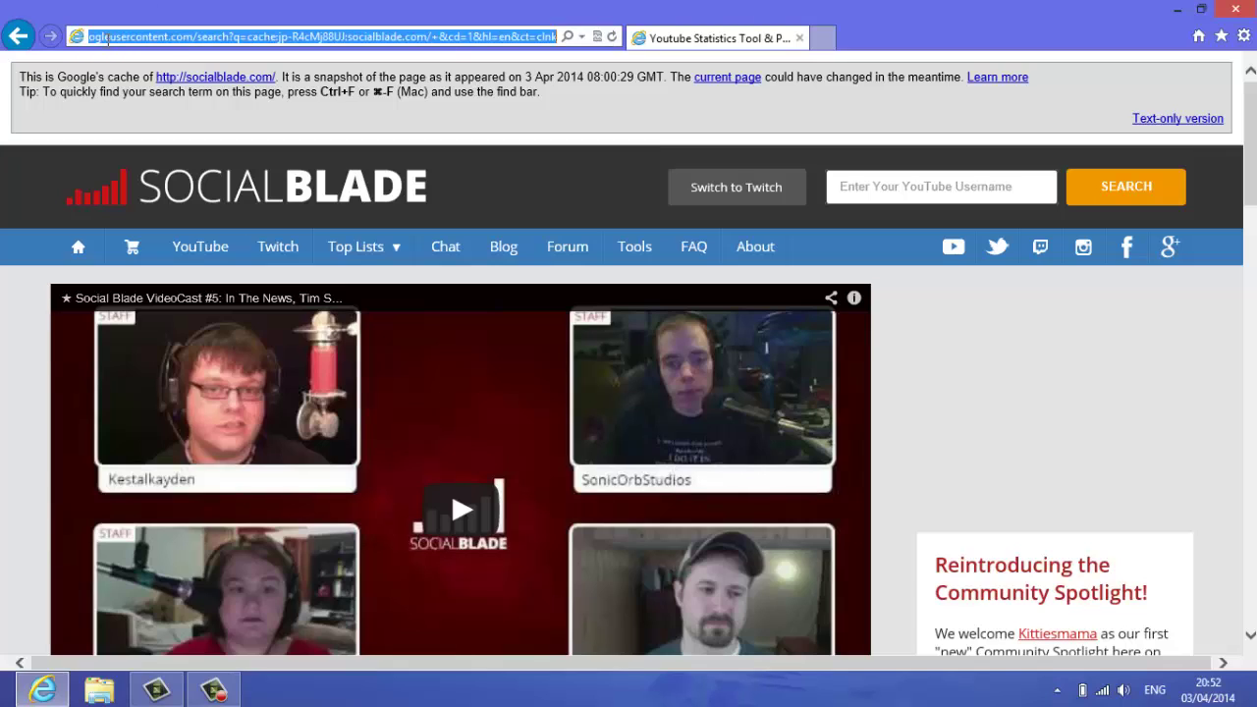
click(108, 36)
key(Left)
key(Left)
key(Left)
key(Left)
key(Left)
key(Left)
key(Left)
key(Left)
key(Left)
key(Left)
key(Left)
key(Left)
key(Left)
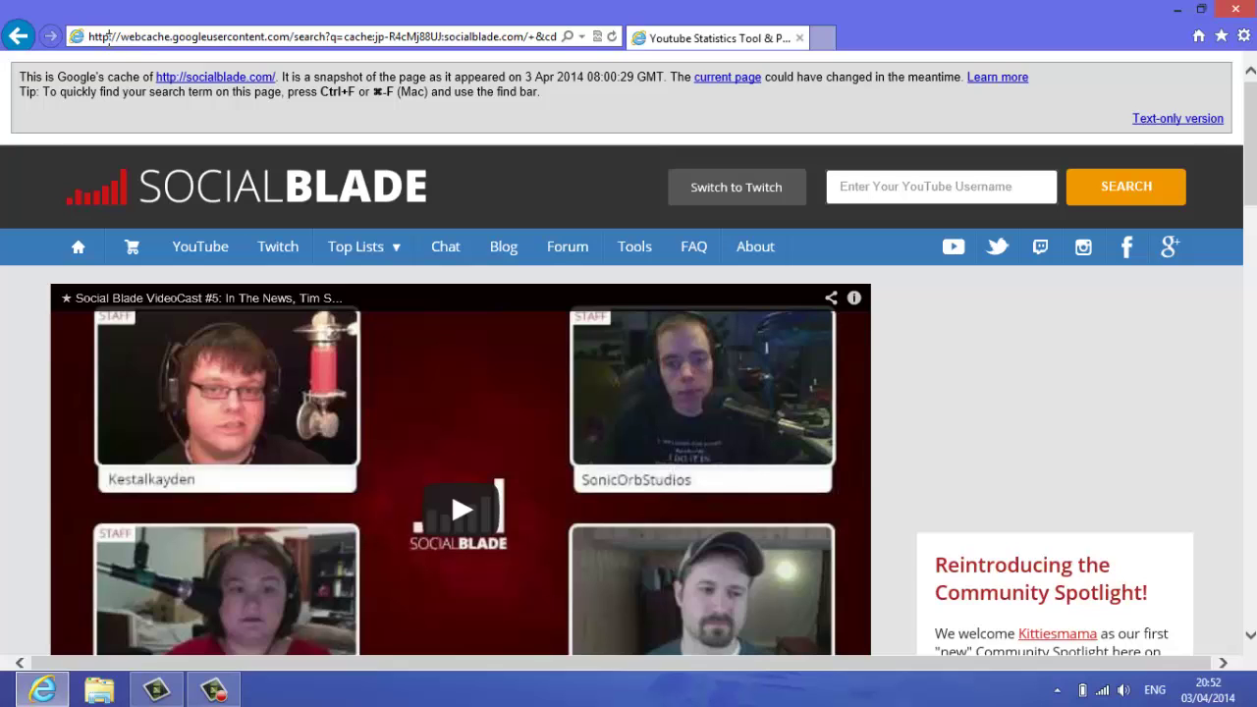
text(s)
key(Return)
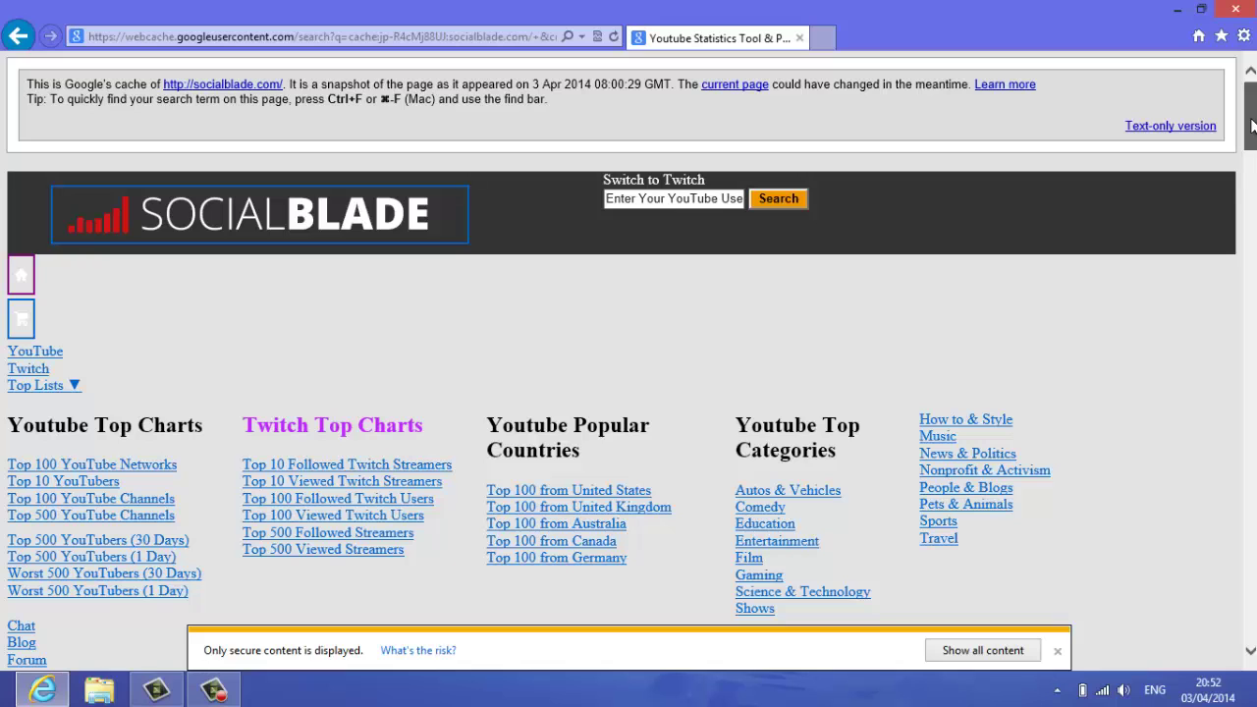
scroll(1252, 124, down, 10)
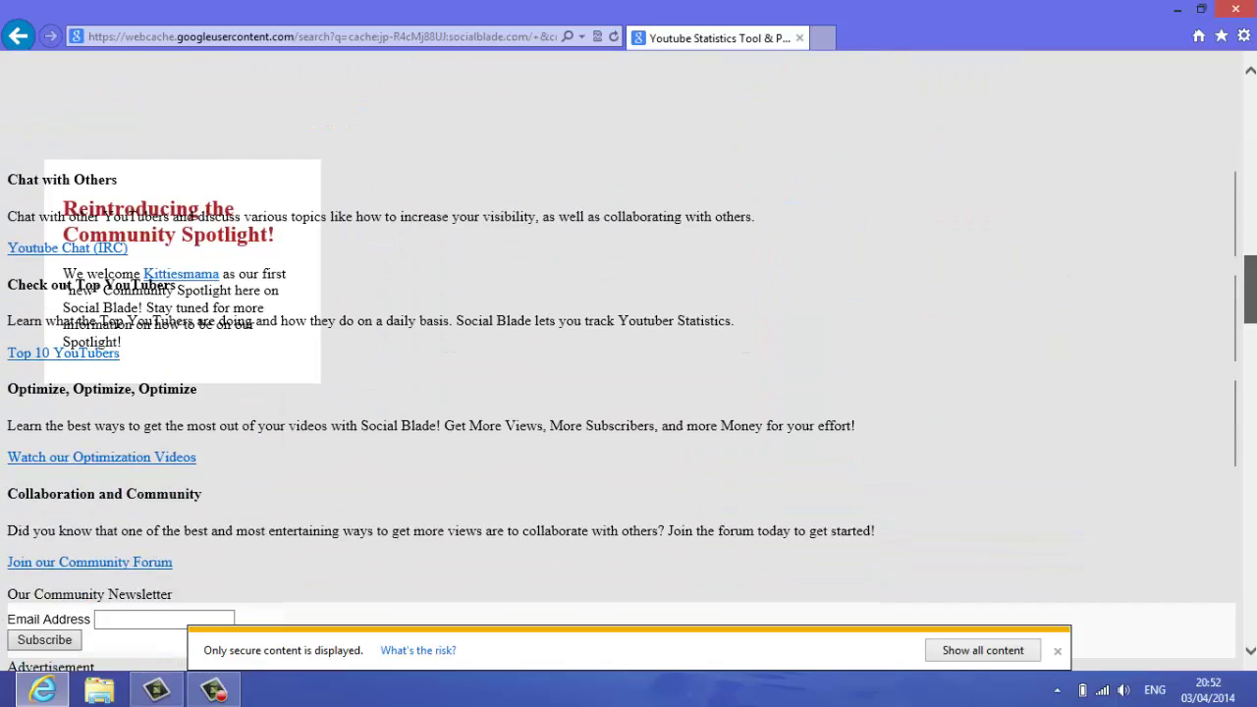
scroll(1252, 393, down, 5)
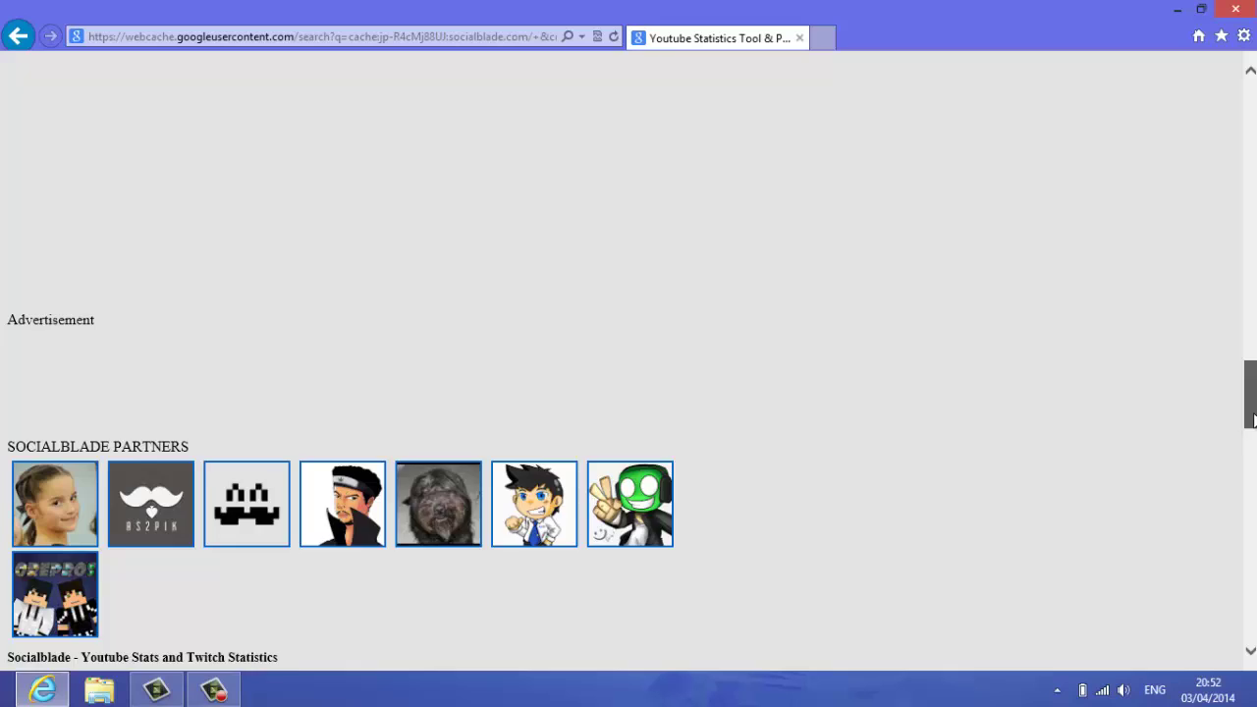
scroll(1253, 420, down, 3)
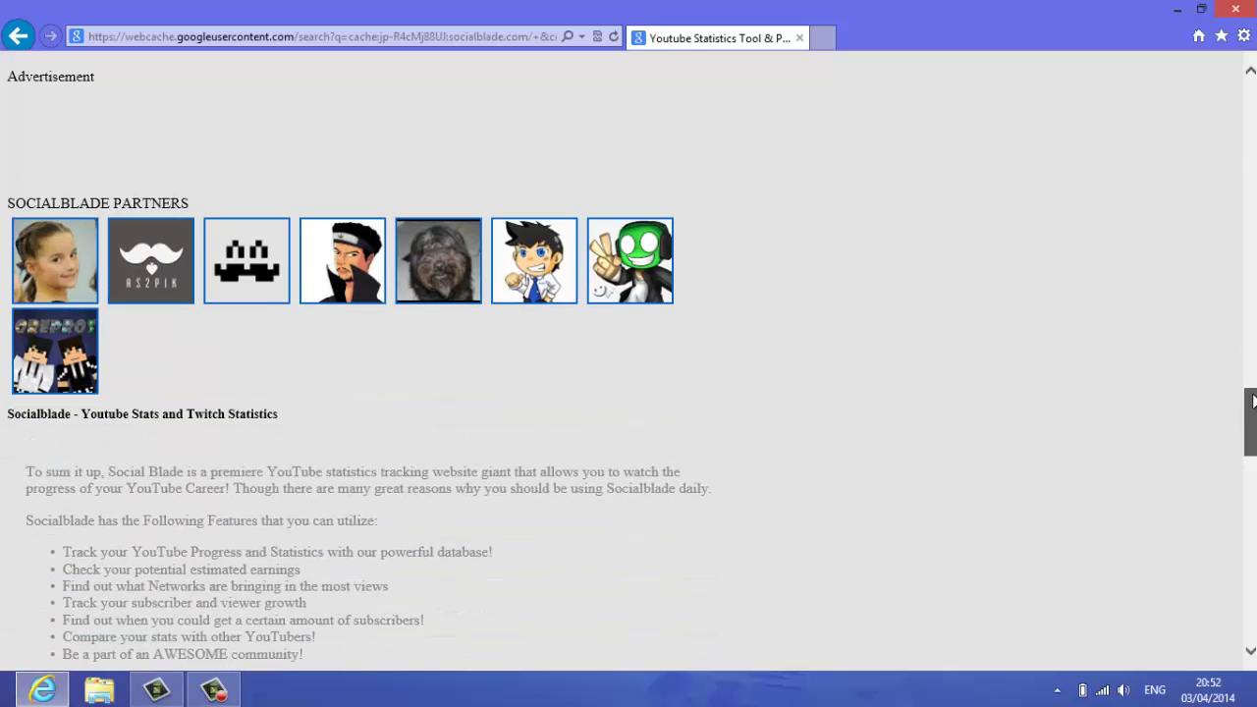
drag(1252, 430, 1251, 88)
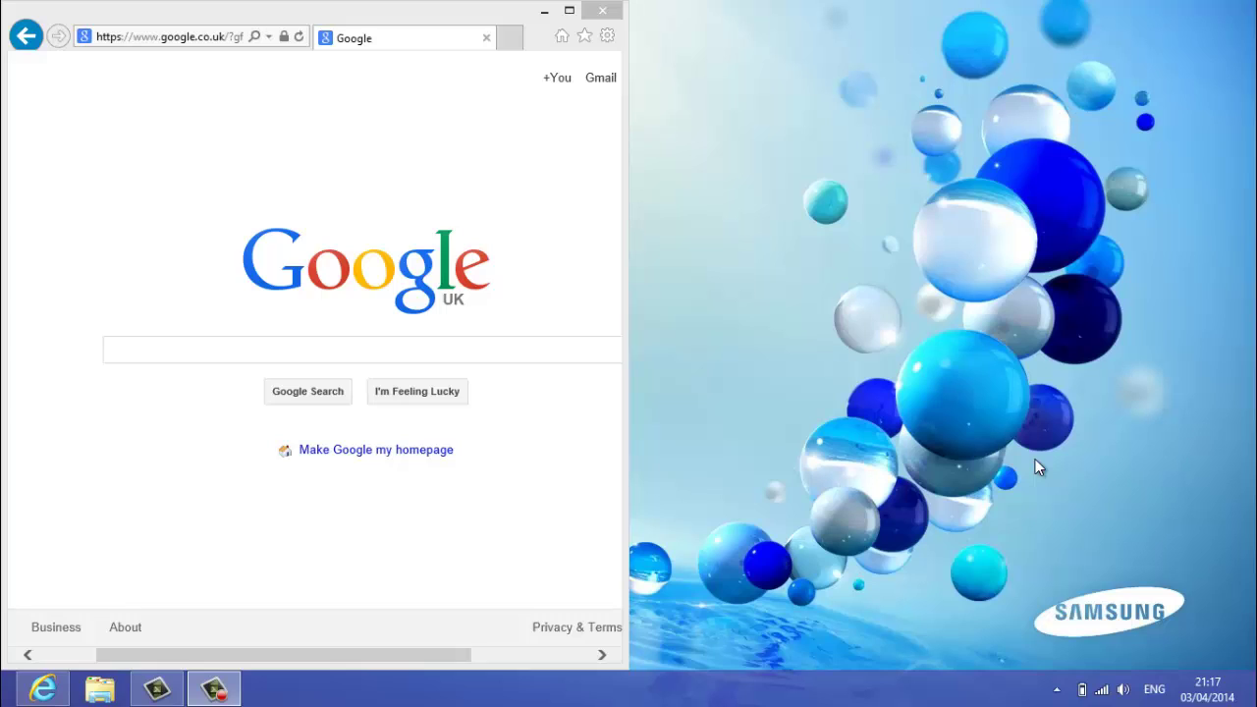
- Search the Start screen for cmd and launch Command Prompt
key(super)
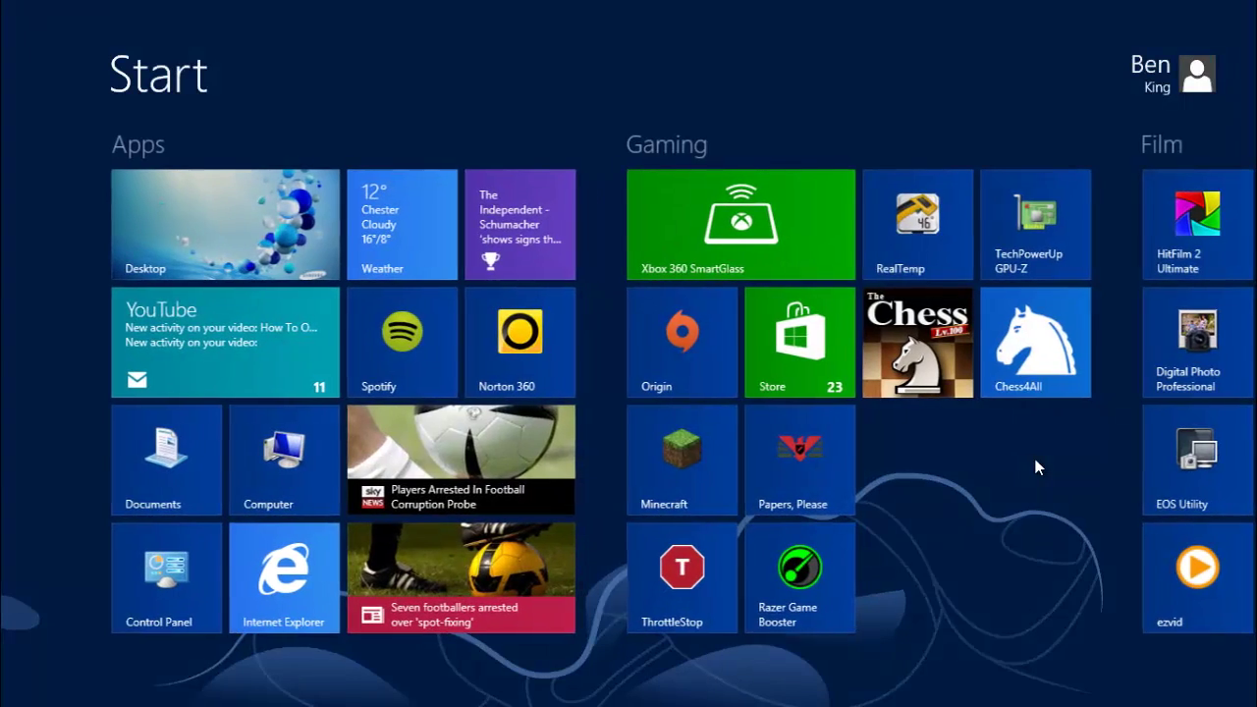
text(cmd)
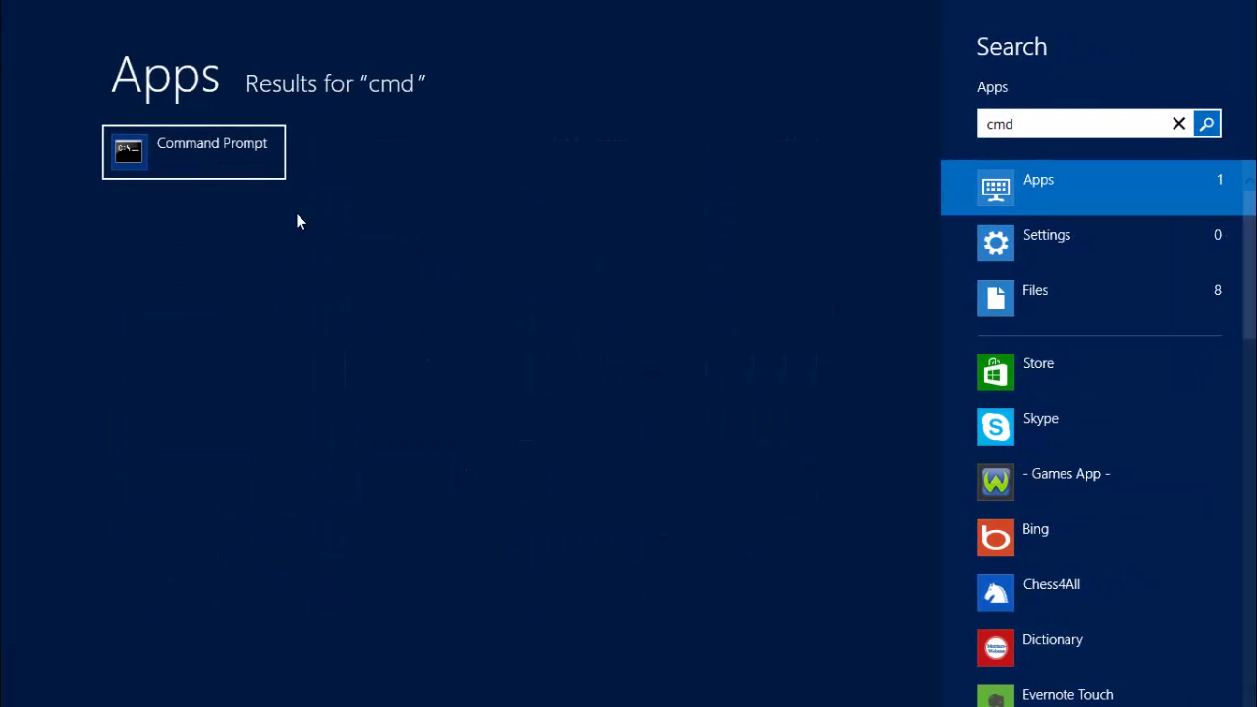
click(194, 149)
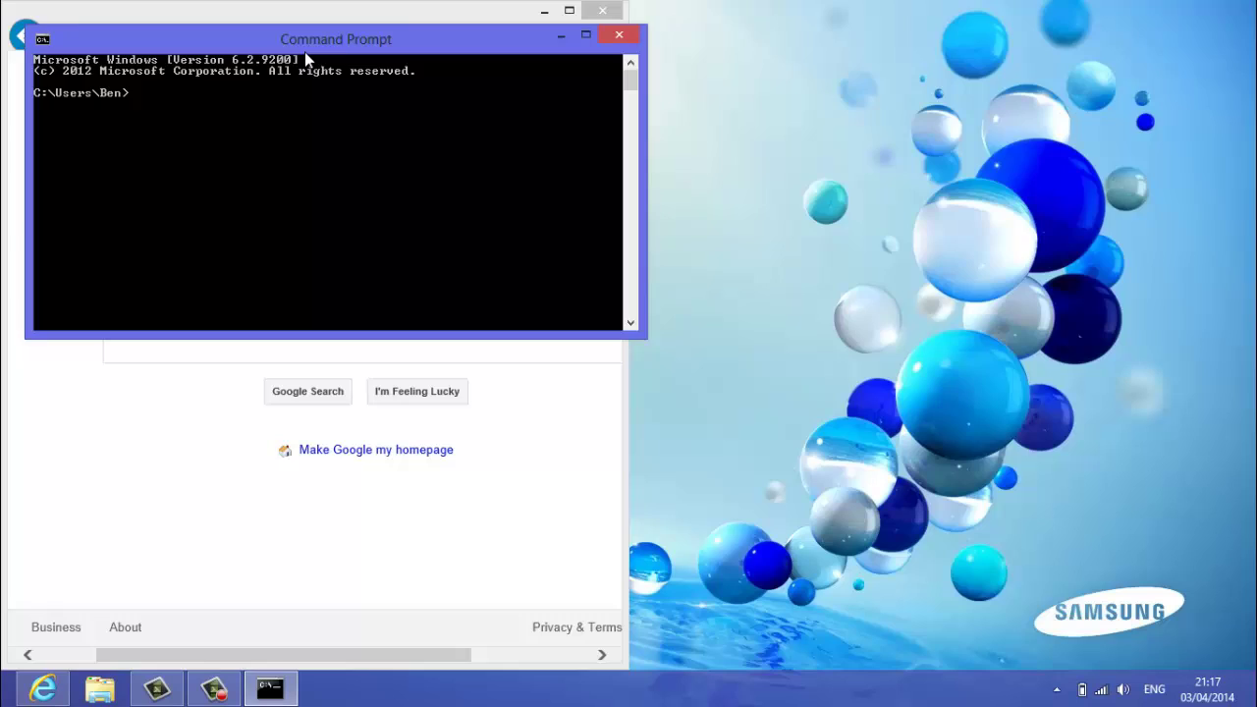
- Dock the Command Prompt window on the right half, beside Internet Explorer's Google UK page
drag(305, 51, 1255, 12)
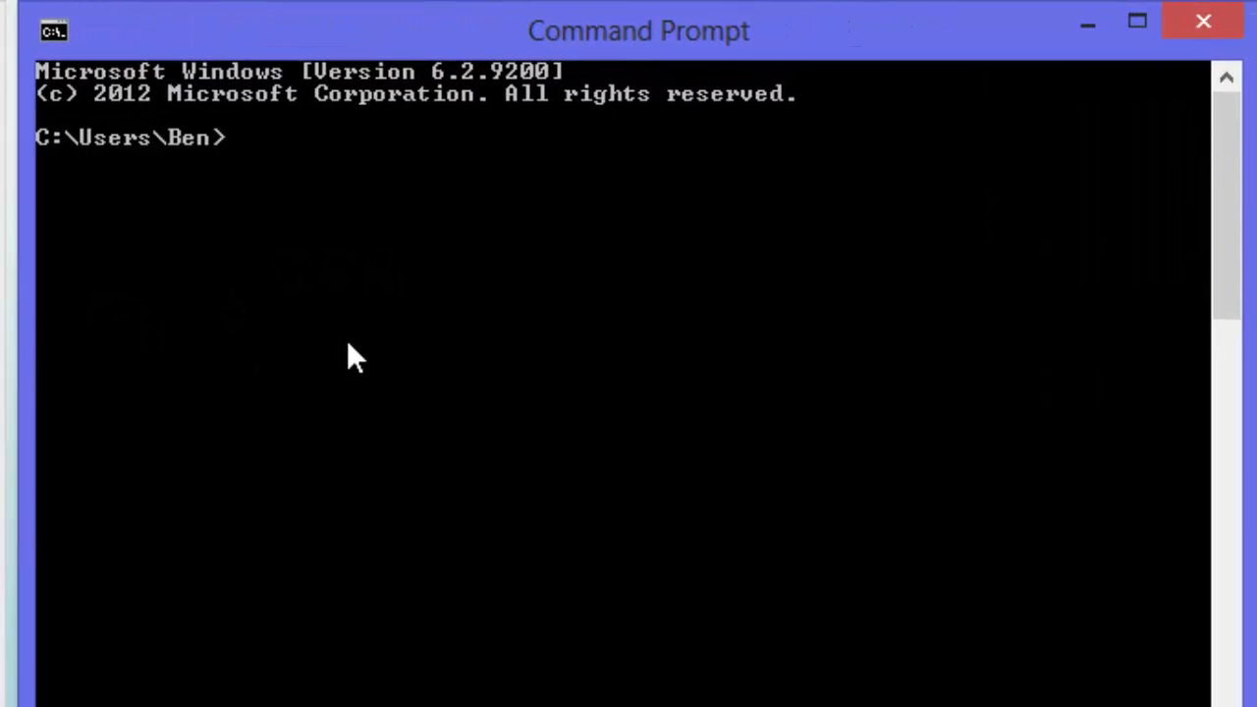
- Run ping google.co.uk to reveal Google UK's IP address 173.194.41.159
text(ping google)
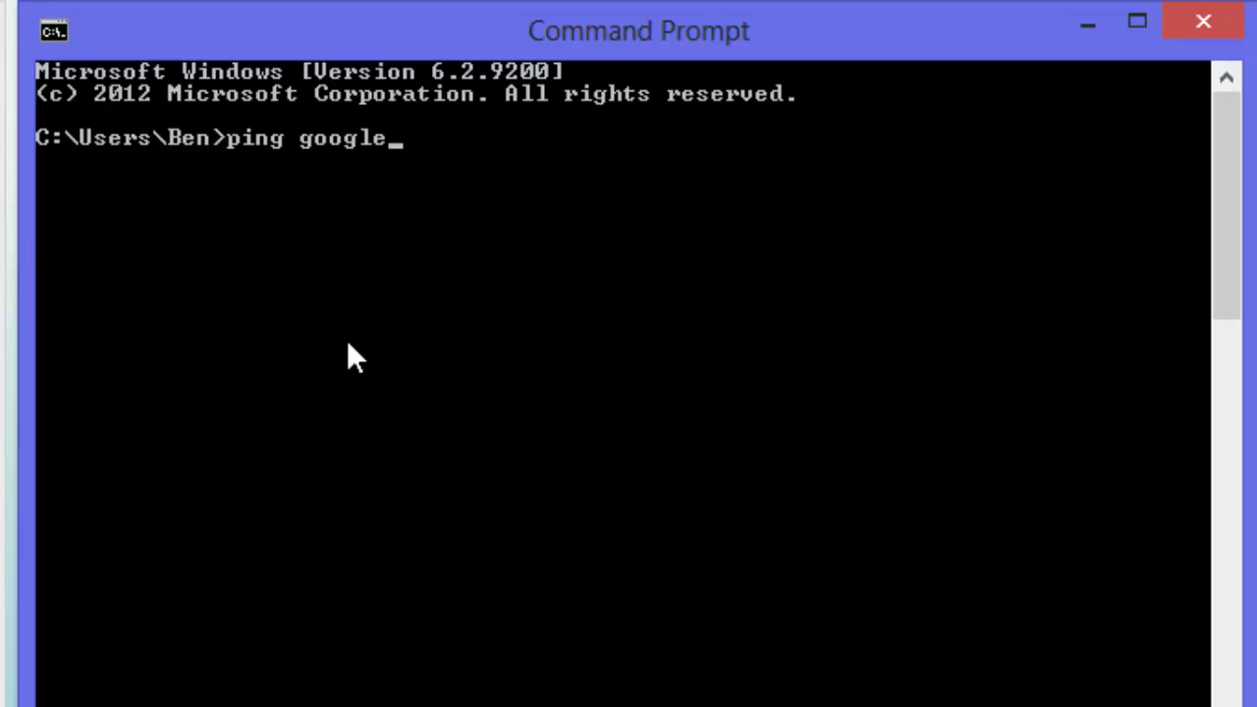
text(.co.uk)
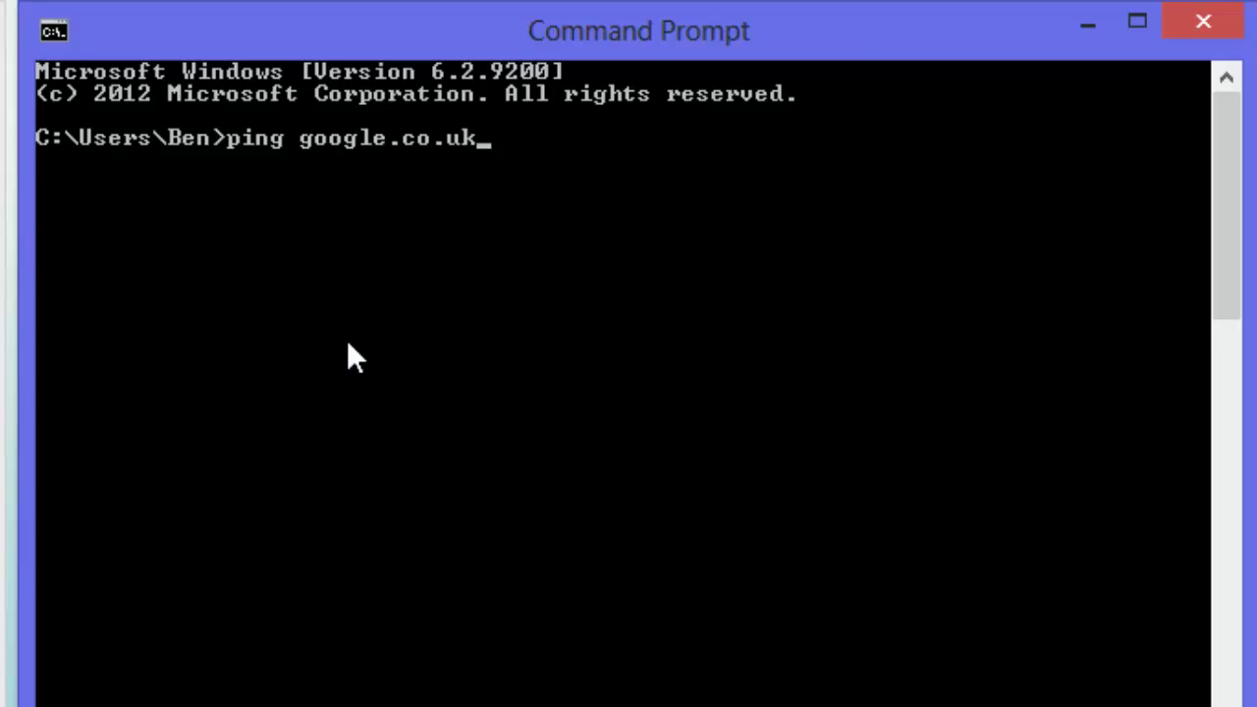
key(Return)
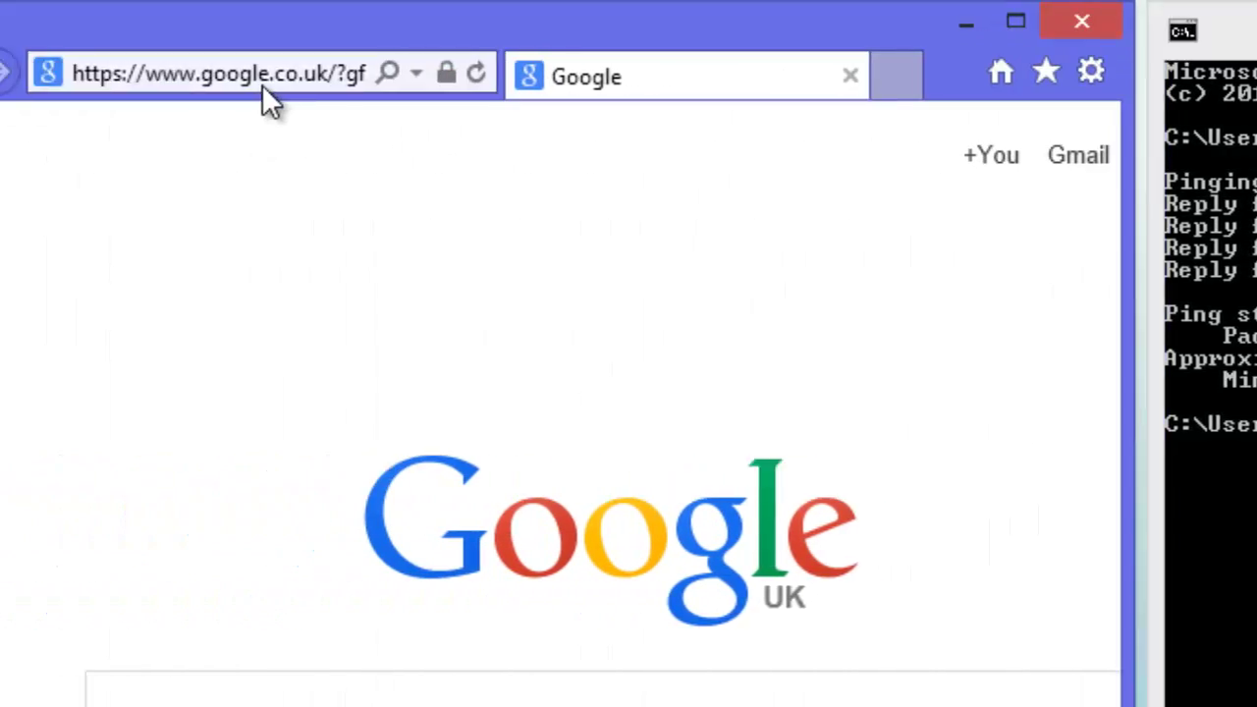
- Load Google UK by entering the IP address 173.194.41.159 as the web address
click(380, 76)
text(17)
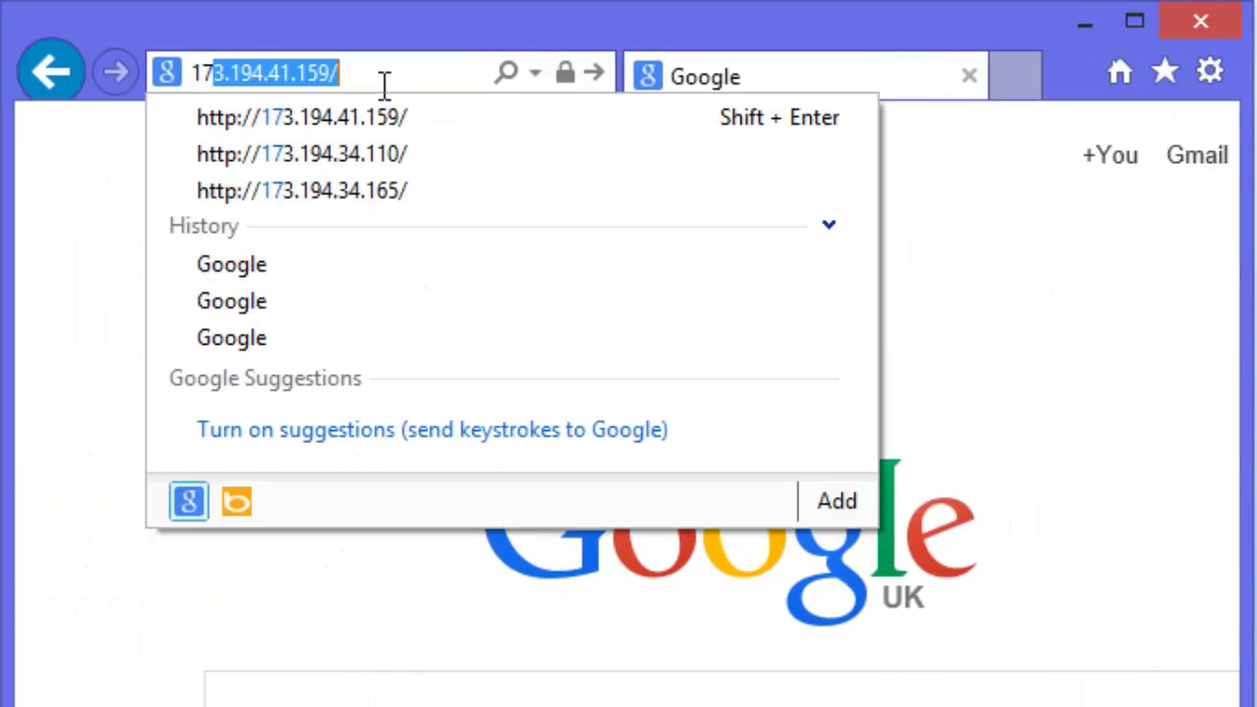
text(3)
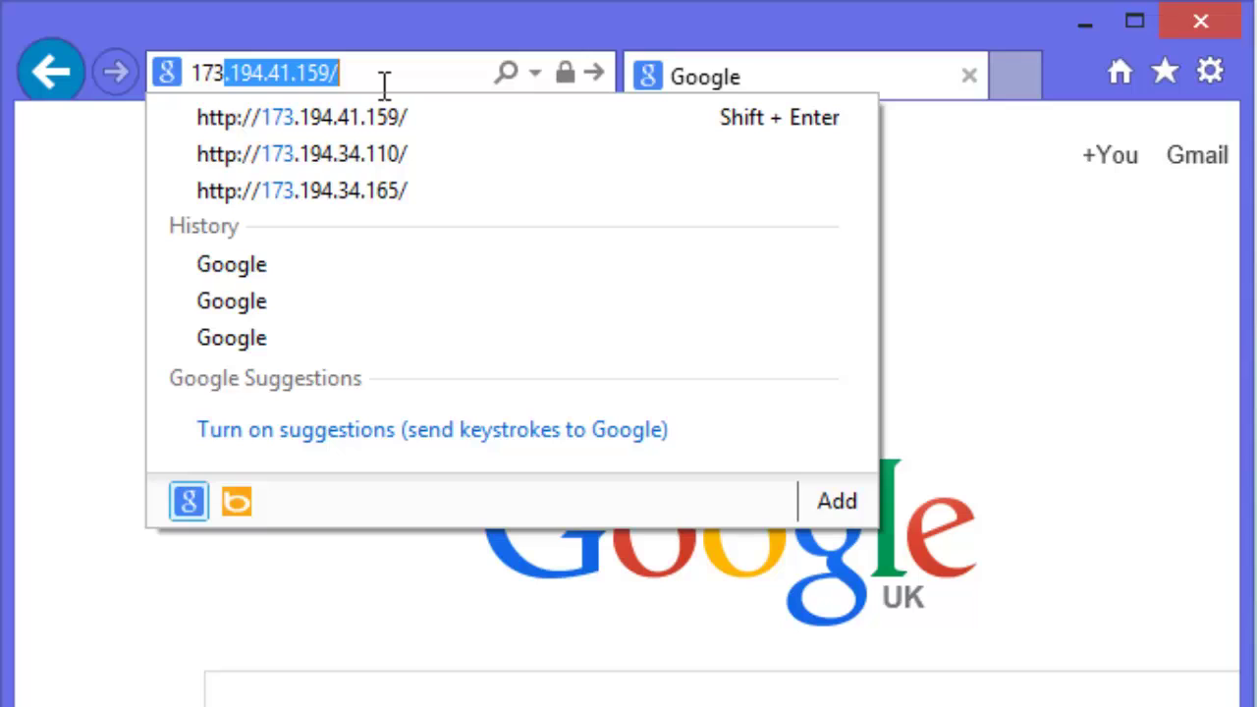
text(.19)
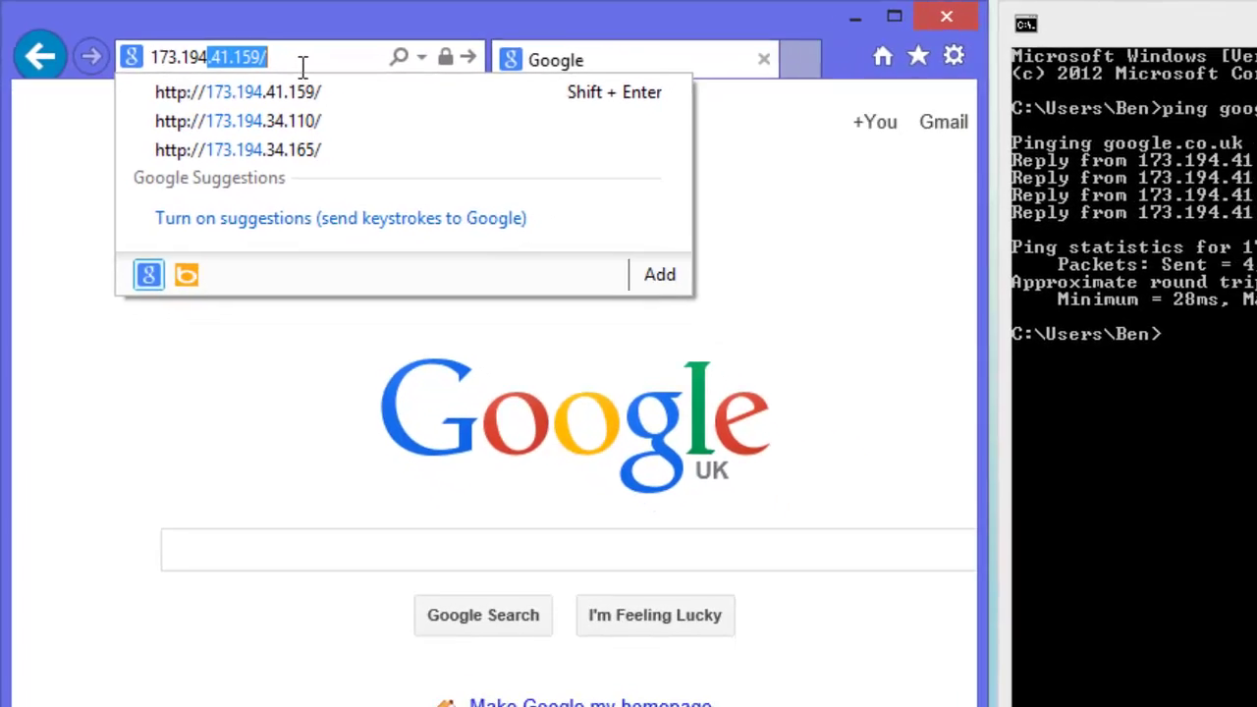
key(Return)
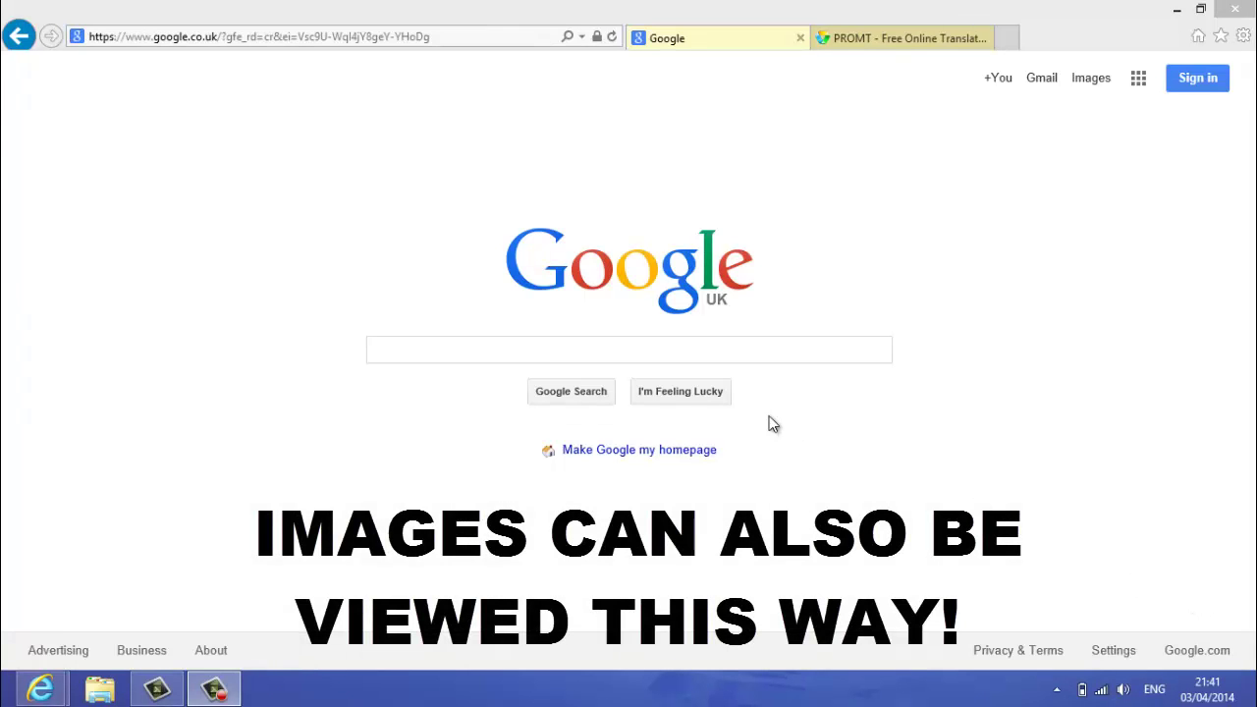
- Search Google for 'translate', open Google Translate and choose Spanish as the source language
click(606, 345)
text(translate)
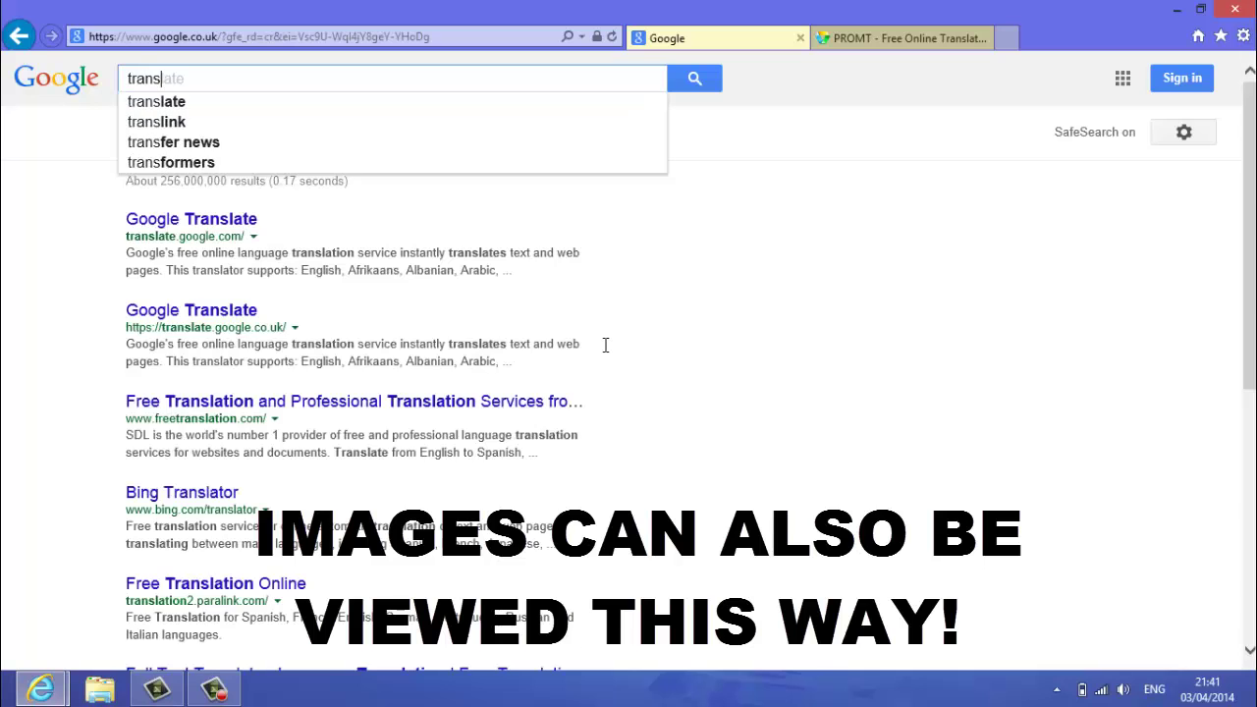
click(225, 226)
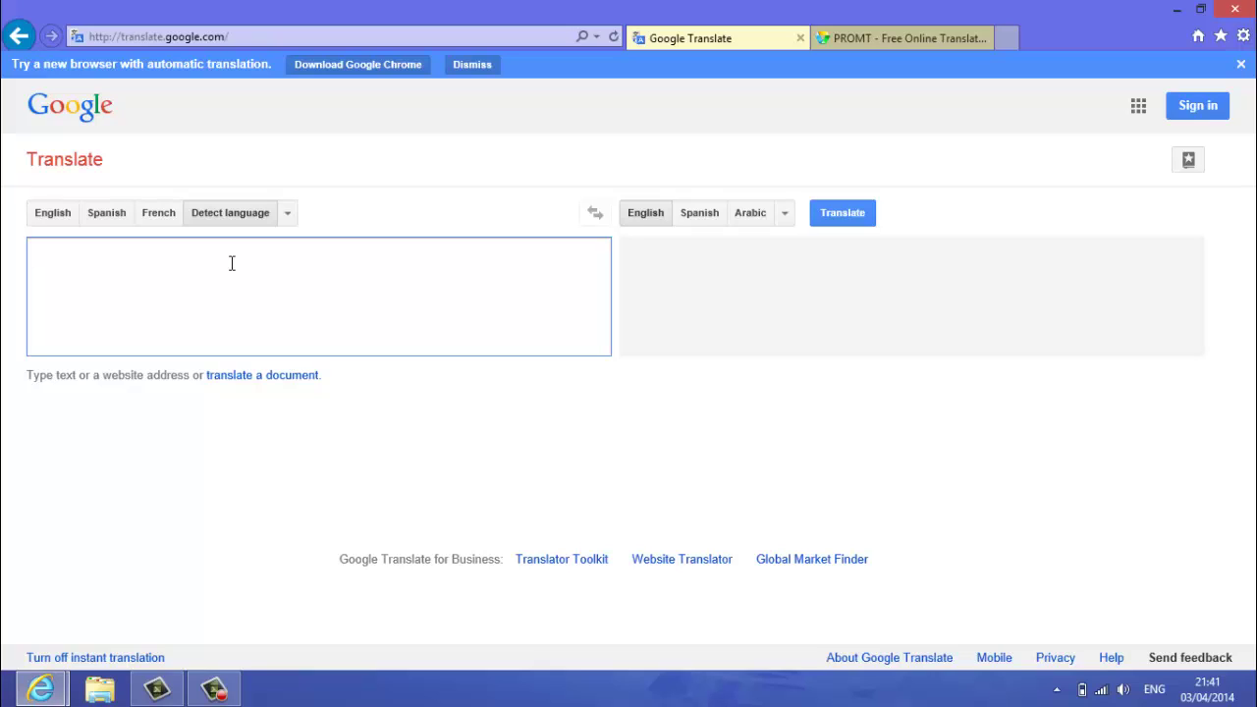
click(112, 219)
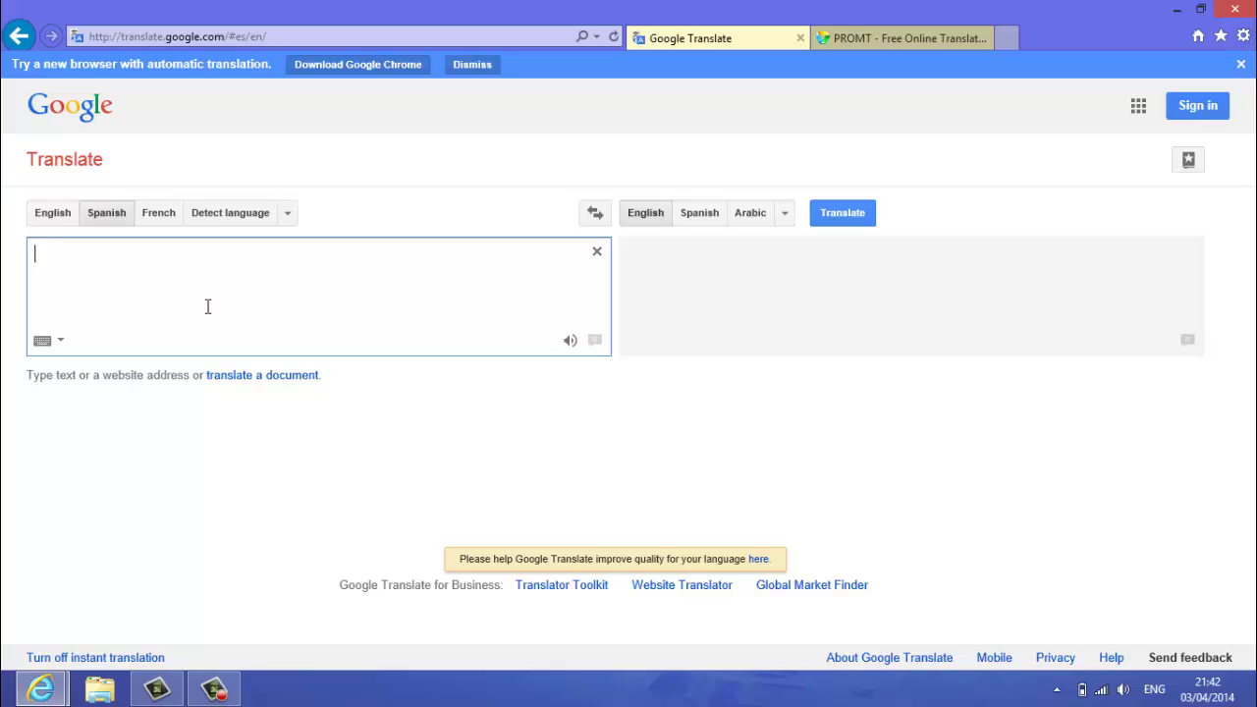
- Enter youtube.com as source text, follow the translated link, and scroll the YouTube homepage
text(outube.com)
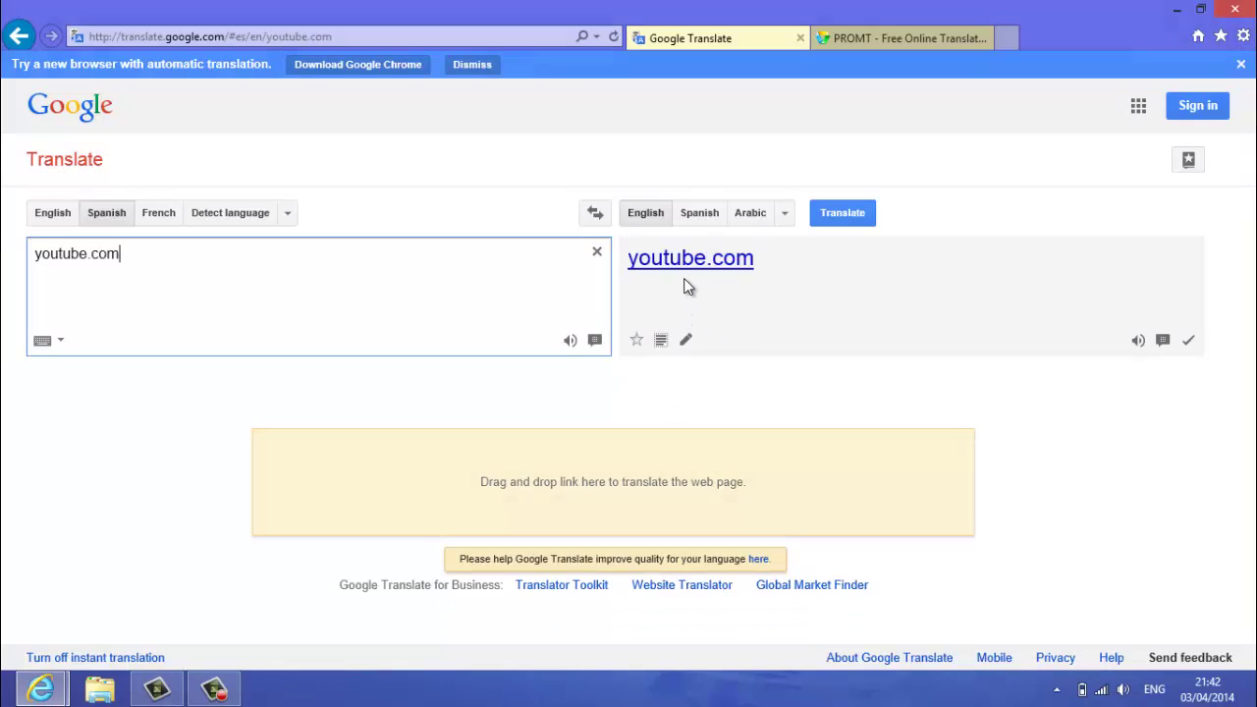
click(684, 275)
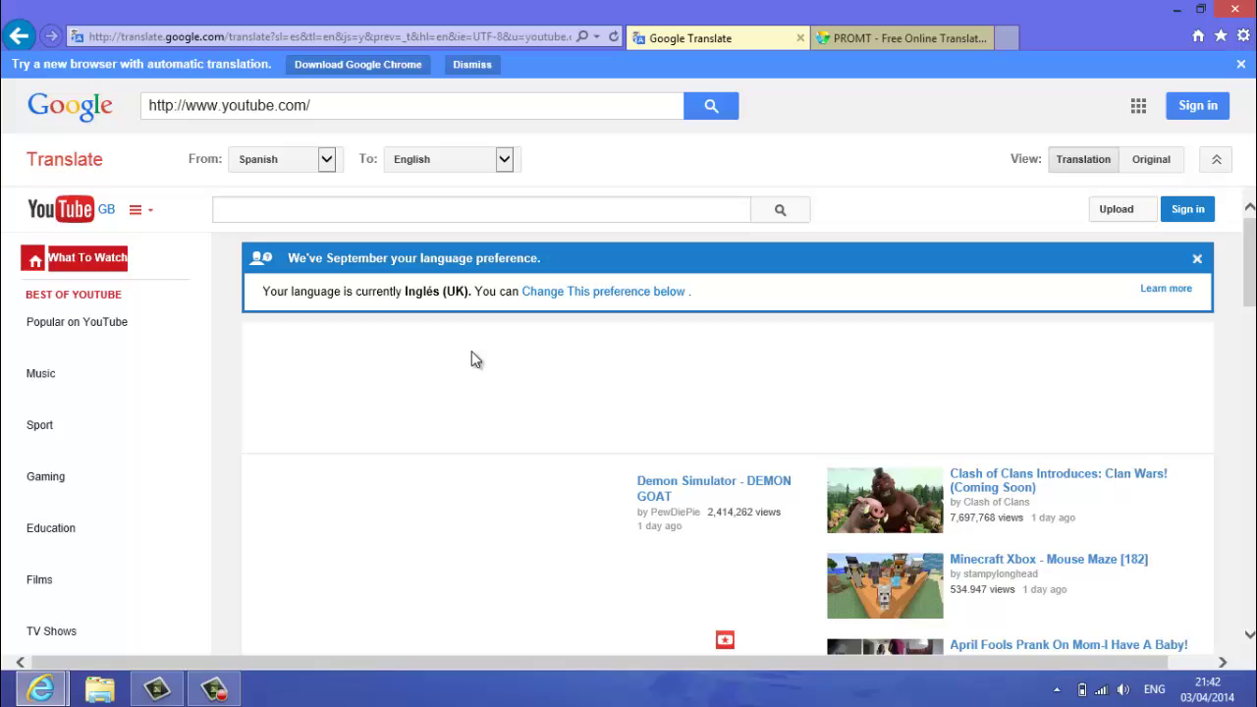
scroll(472, 358, down, 4)
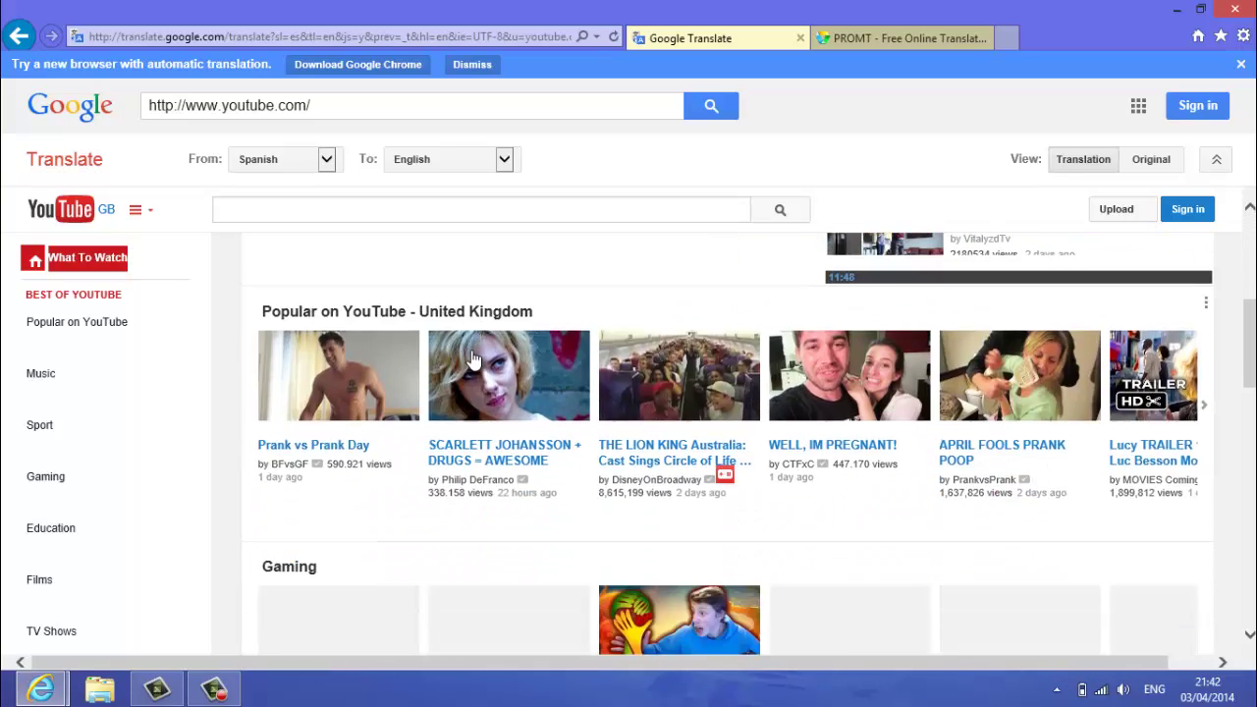
scroll(457, 259, up, 4)
scroll(474, 418, down, 6)
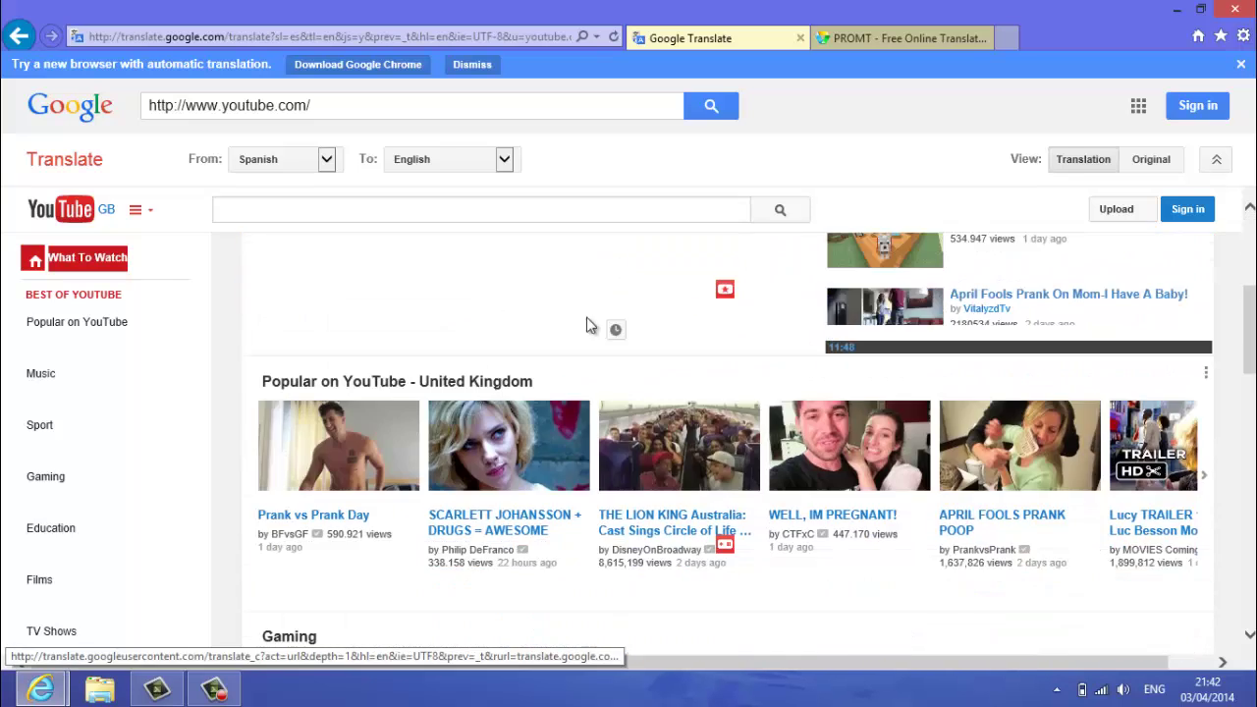
scroll(540, 432, up, 6)
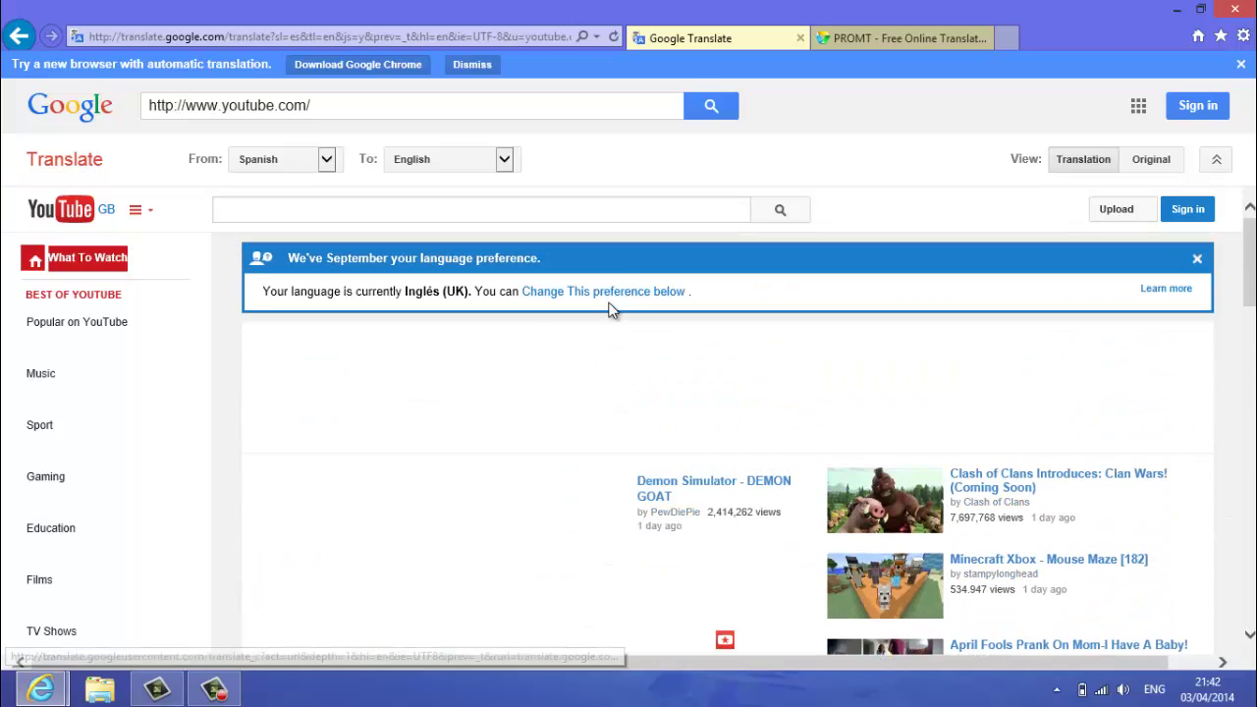
- In the PROMT Online-Translator tab, translate youtube.com from Spanish to English and scroll the result
click(871, 38)
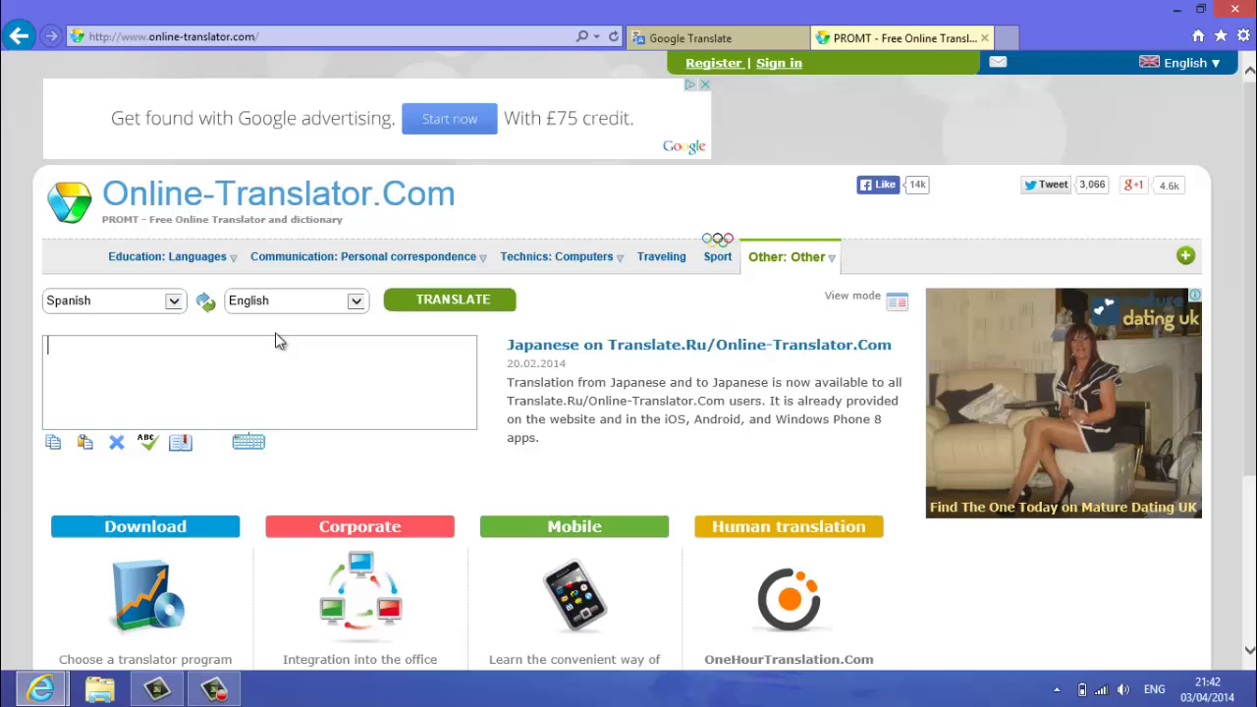
click(302, 382)
text(youtube.com)
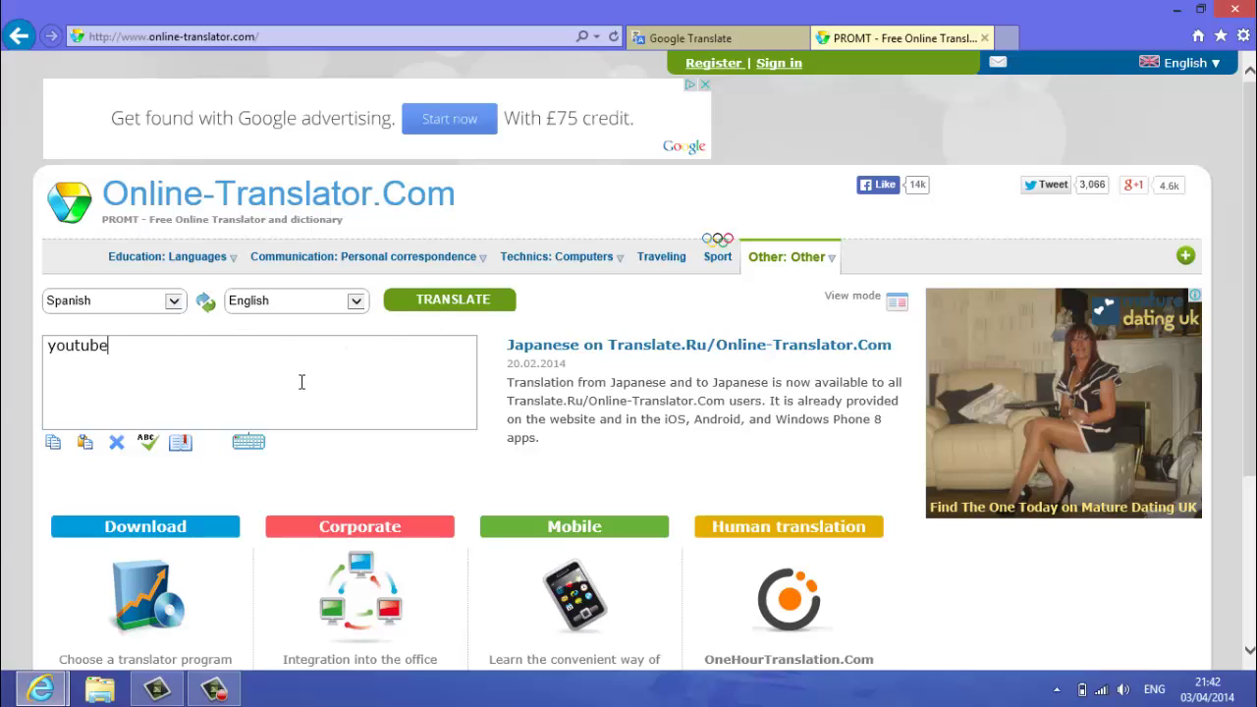
click(429, 305)
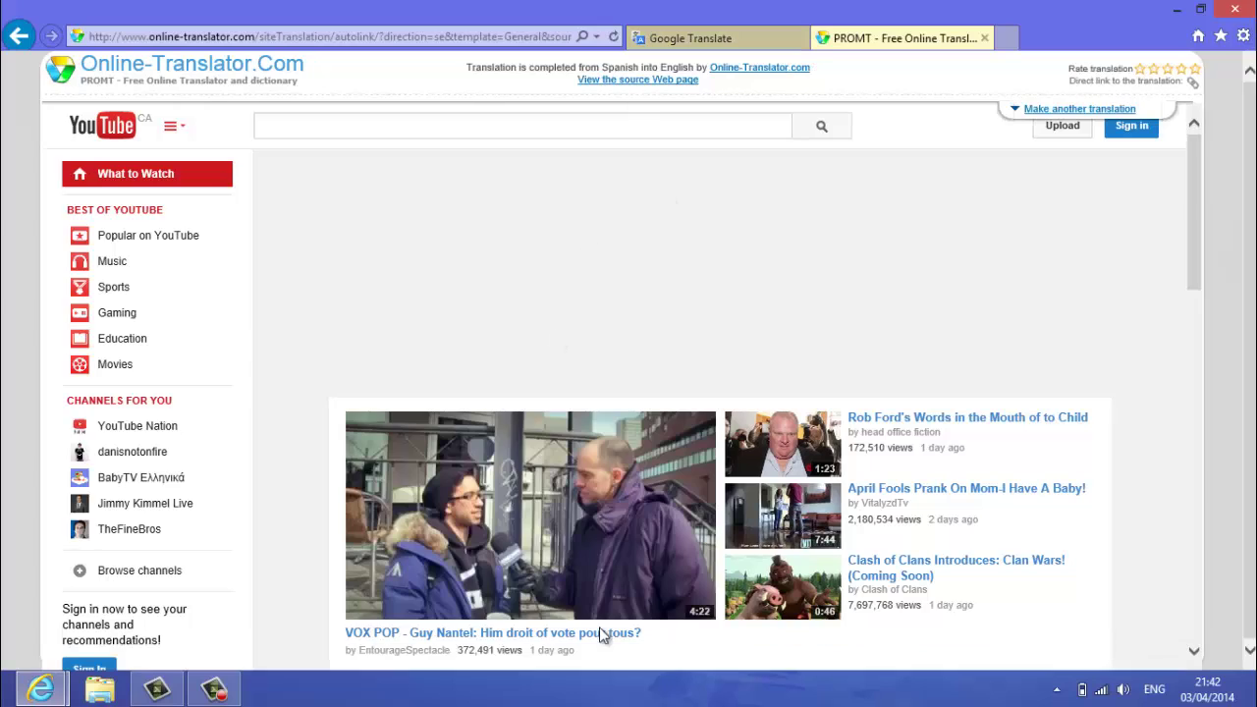
scroll(651, 398, down, 6)
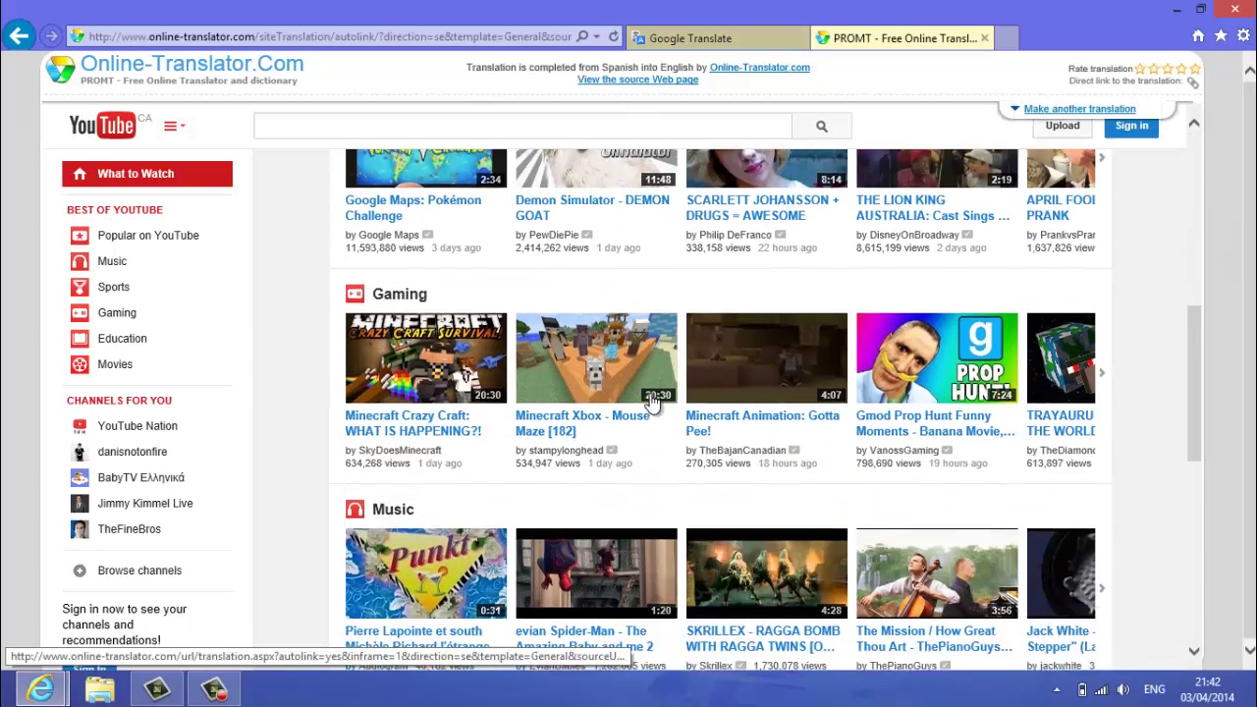
scroll(651, 398, up, 7)
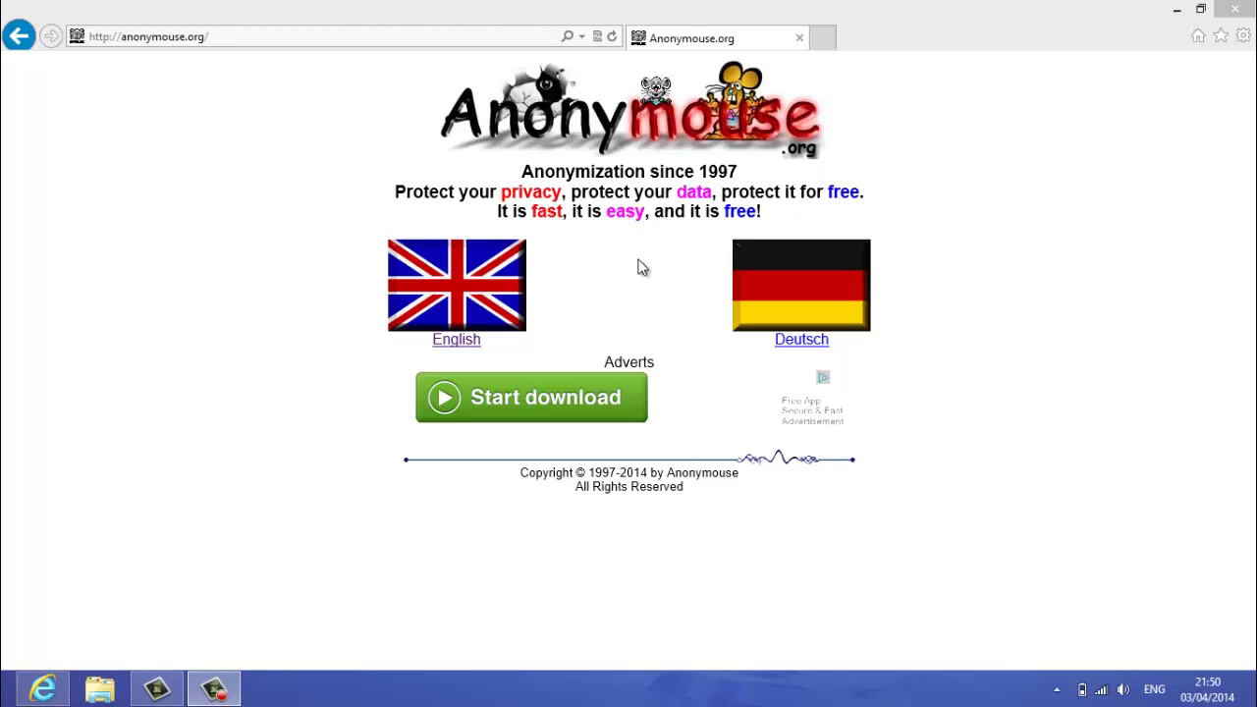
- Choose the English flag to reach Anonymouse's English AnonWWW surfing page
click(419, 324)
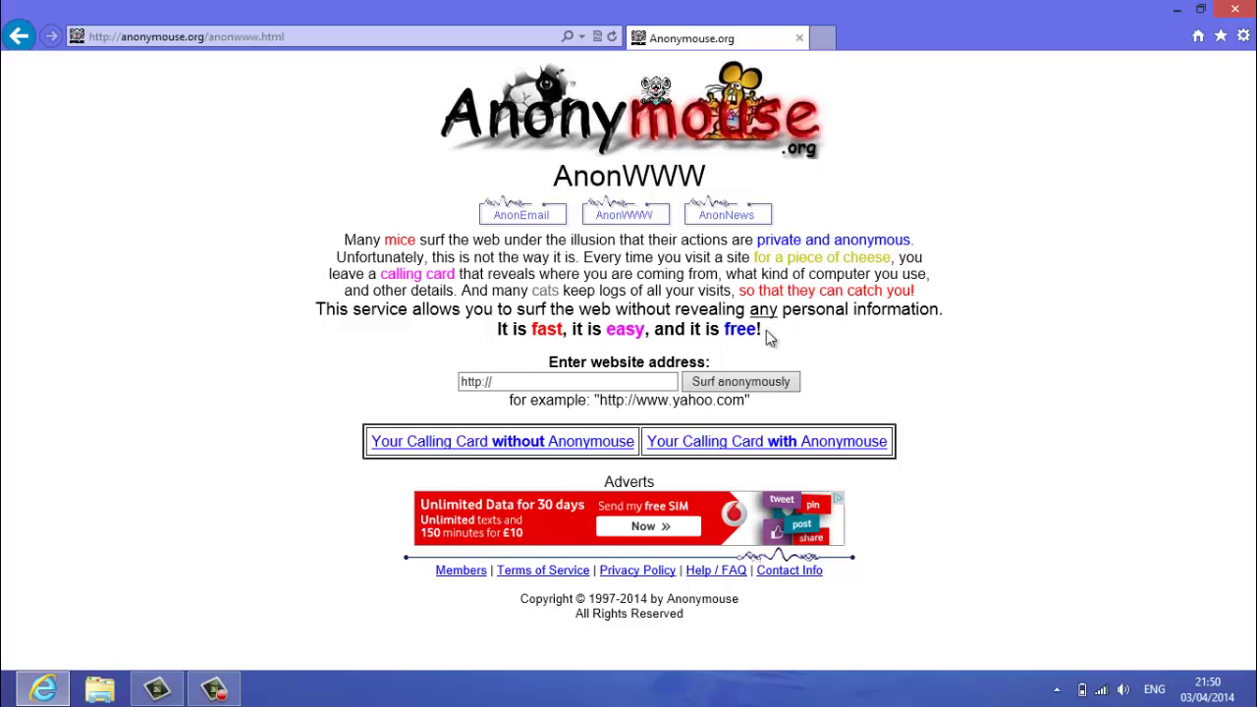
- Highlight parts of the Anonymouse description, from the calling-card line to 'free!'
drag(766, 330, 414, 321)
click(414, 320)
drag(768, 332, 316, 242)
click(316, 242)
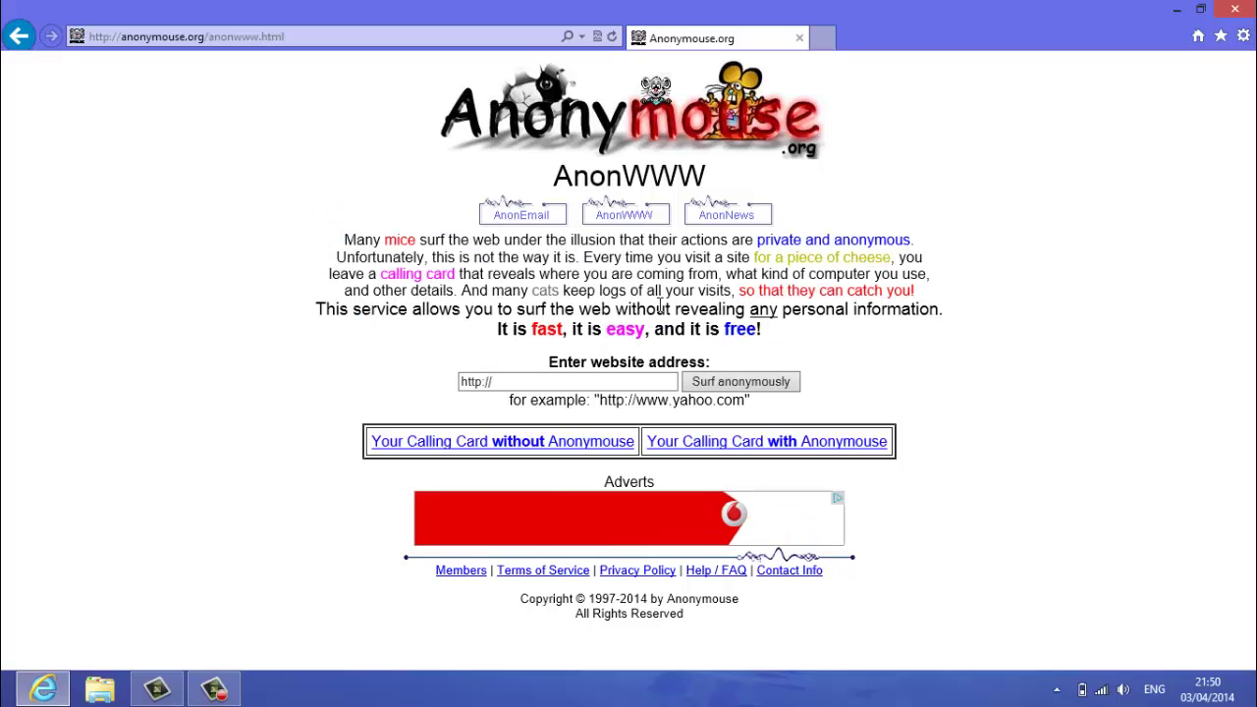
drag(766, 330, 330, 218)
click(792, 341)
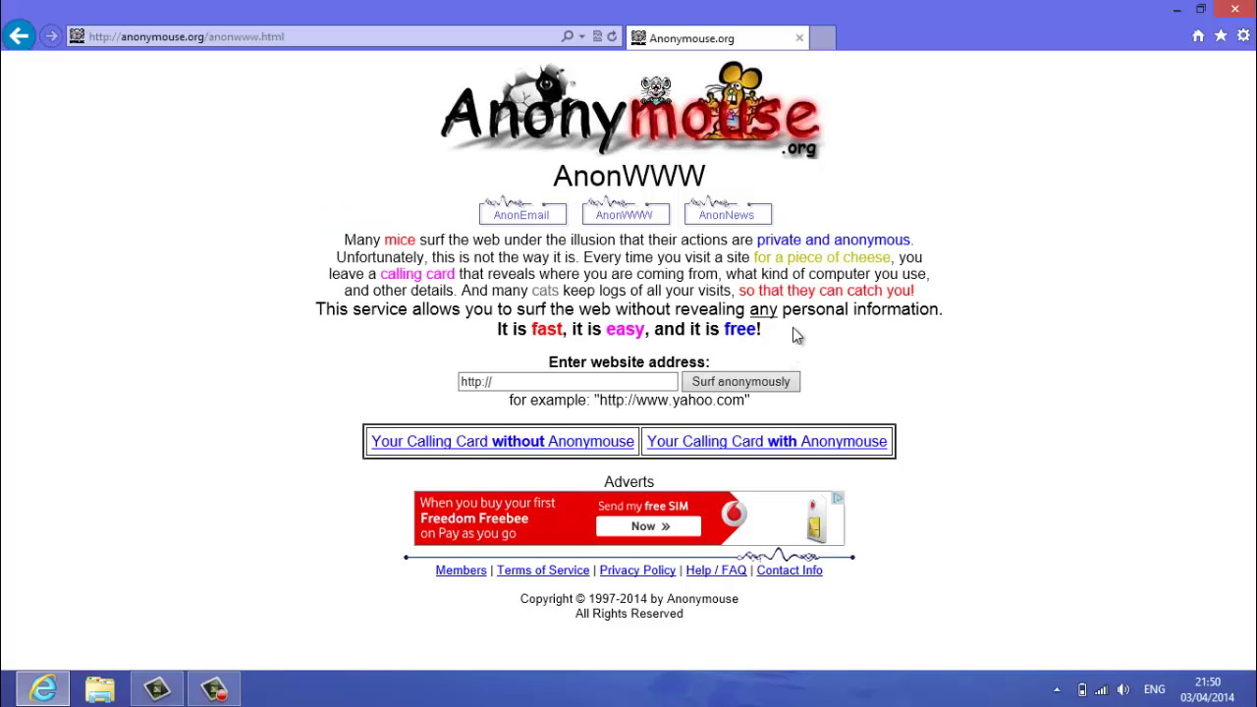
click(640, 385)
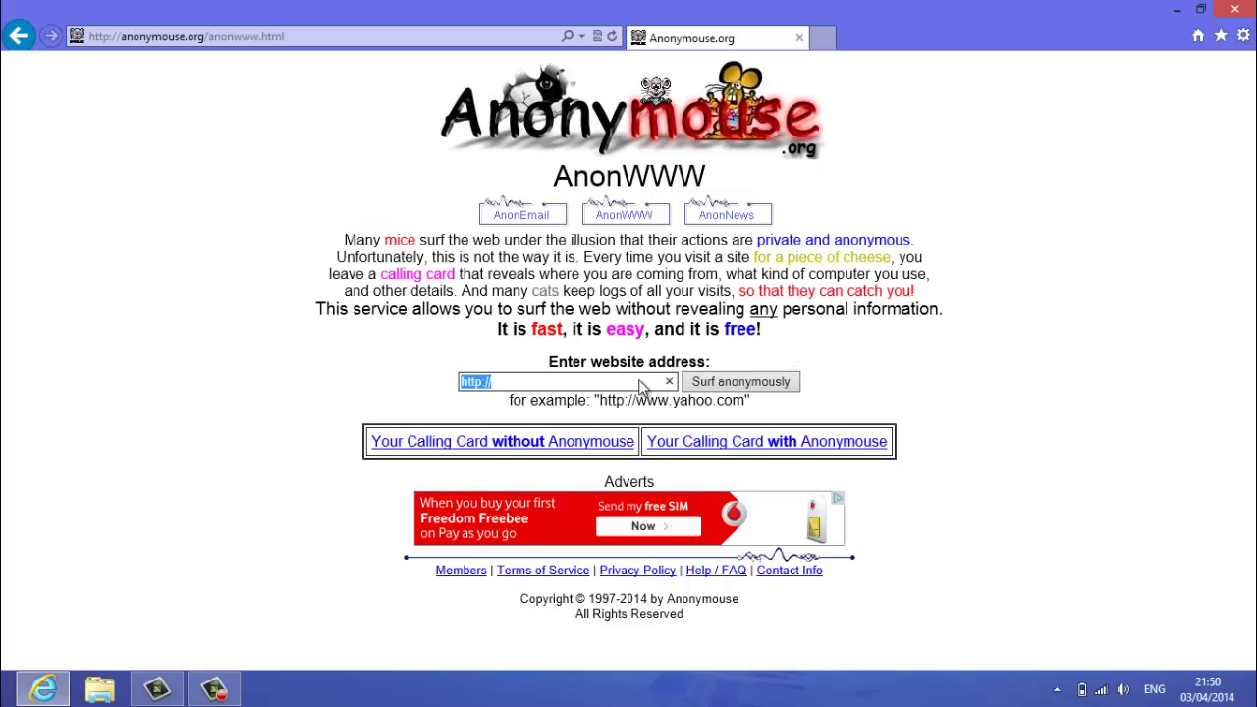
click(640, 381)
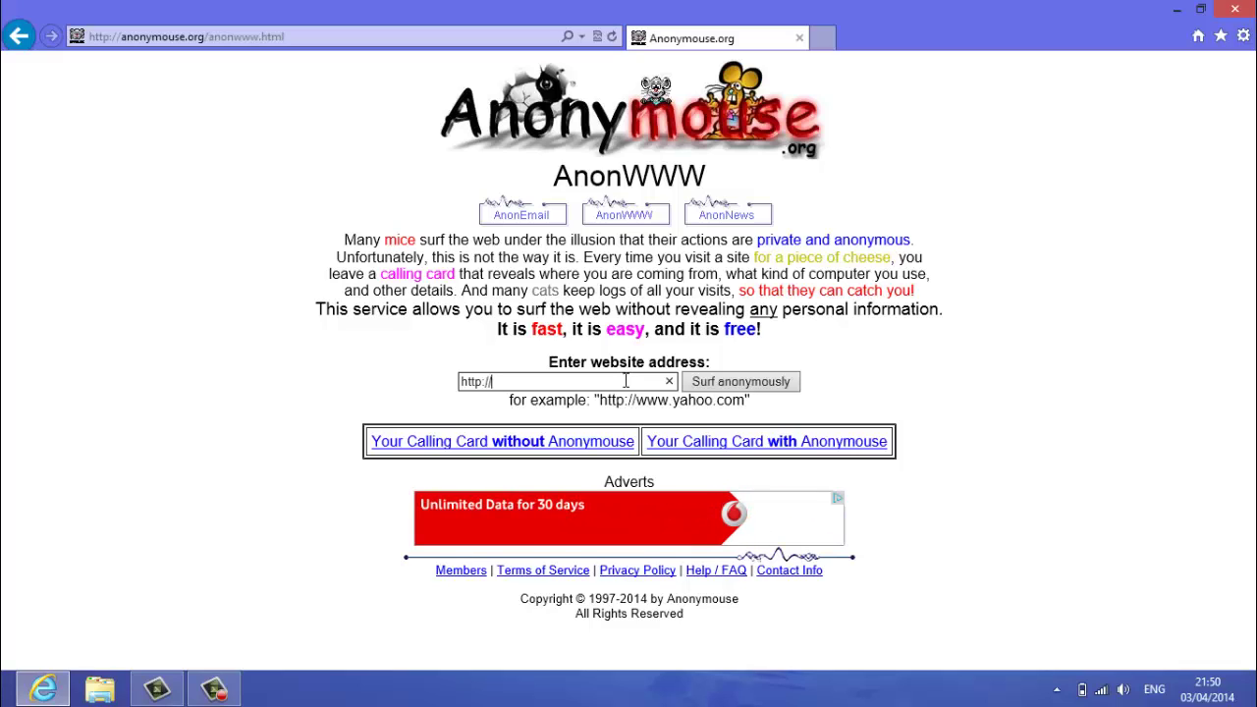
text(youtube.com)
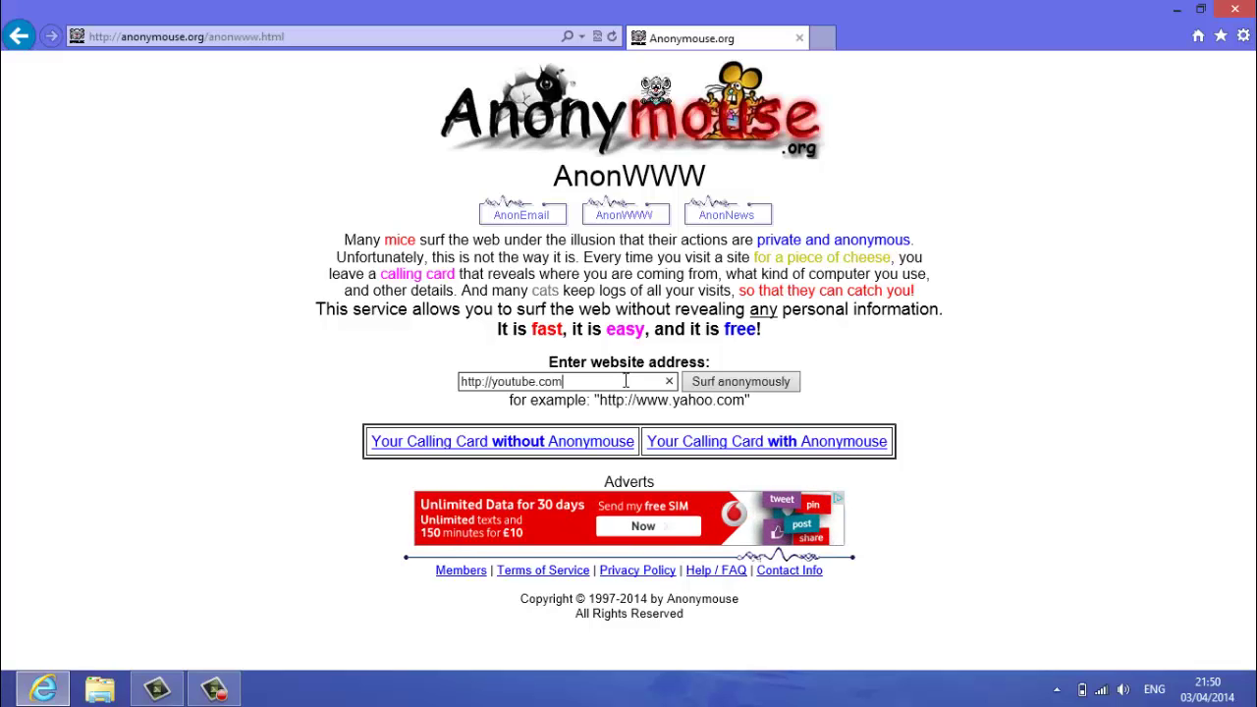
key(Return)
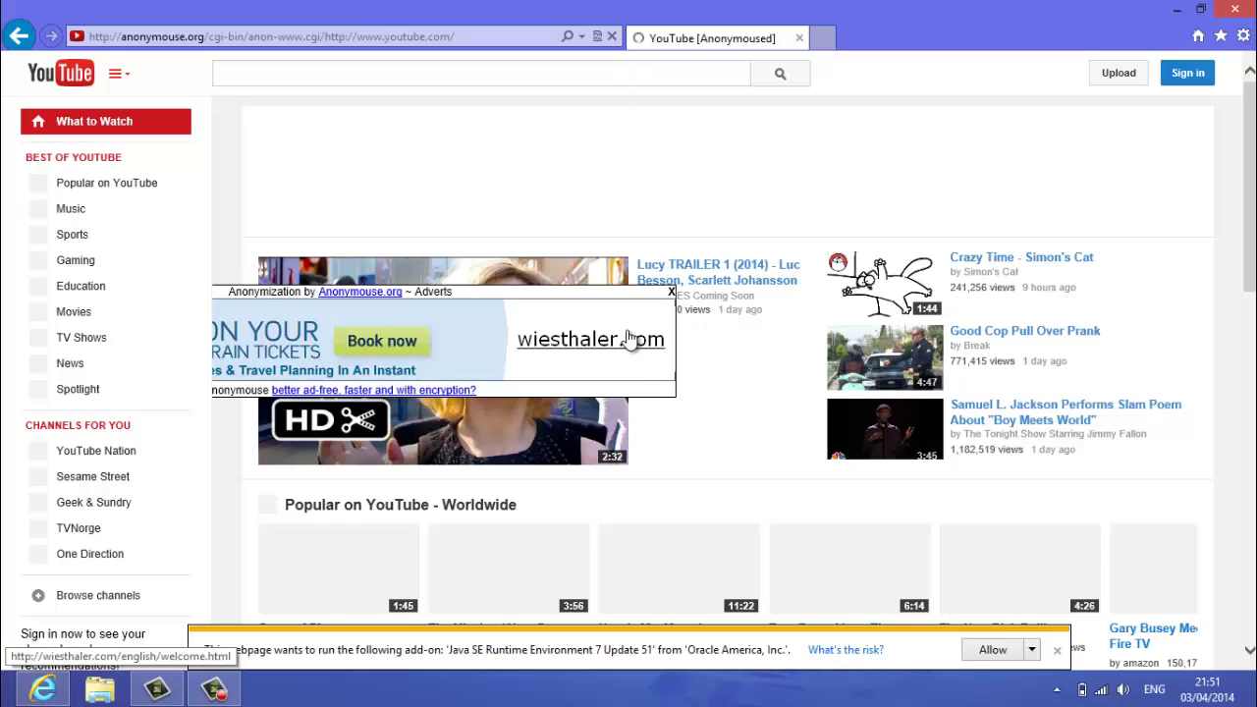
- Dismiss the no-mail-client warning and close the Anonymouse advert overlay on the Lucy trailer
click(672, 291)
click(798, 416)
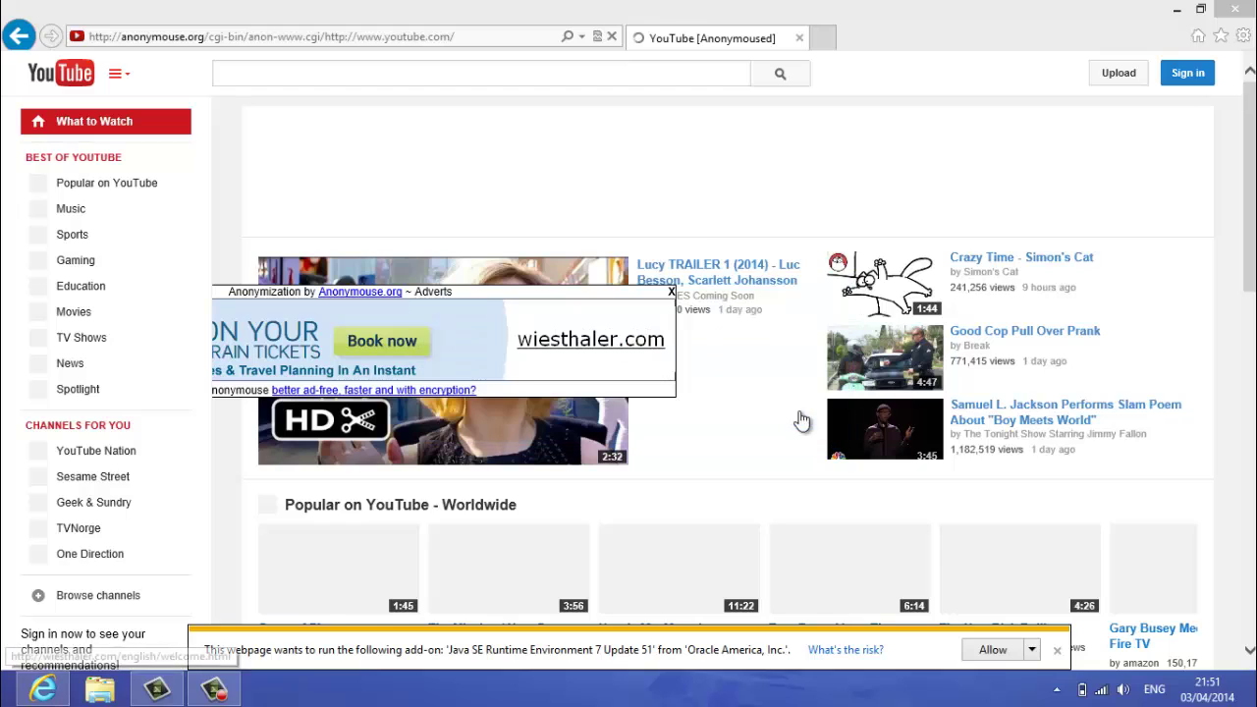
click(709, 39)
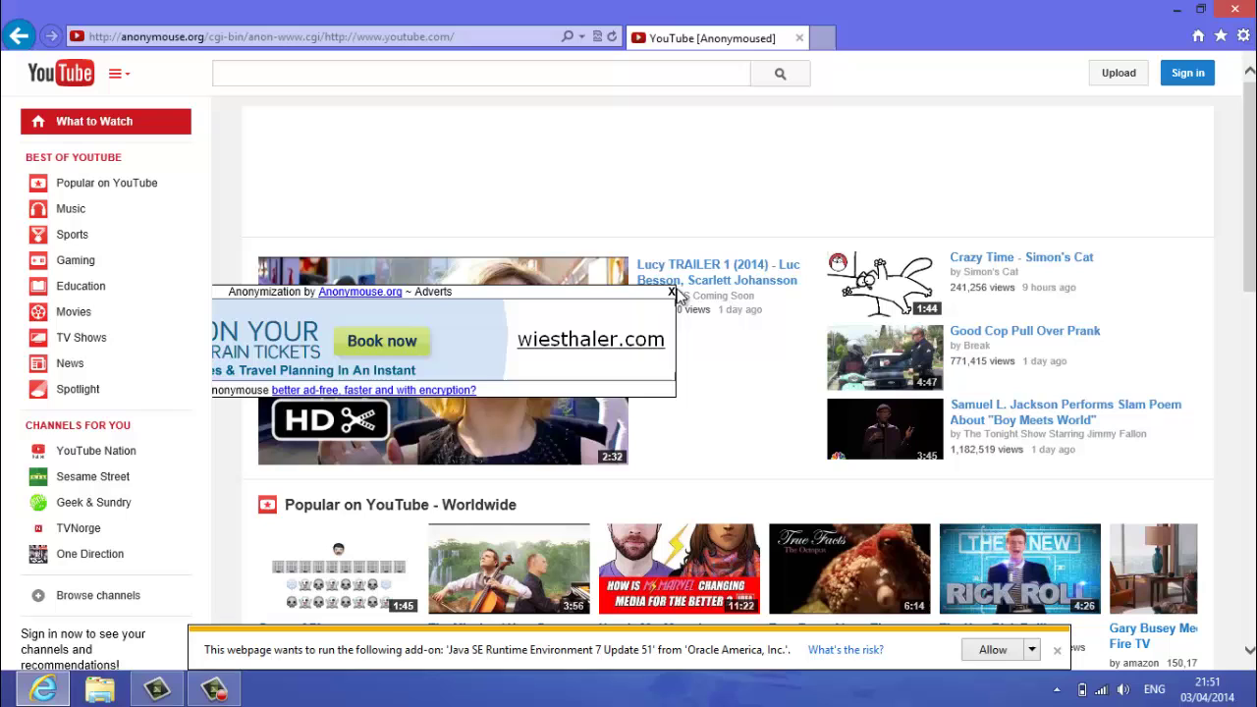
click(673, 292)
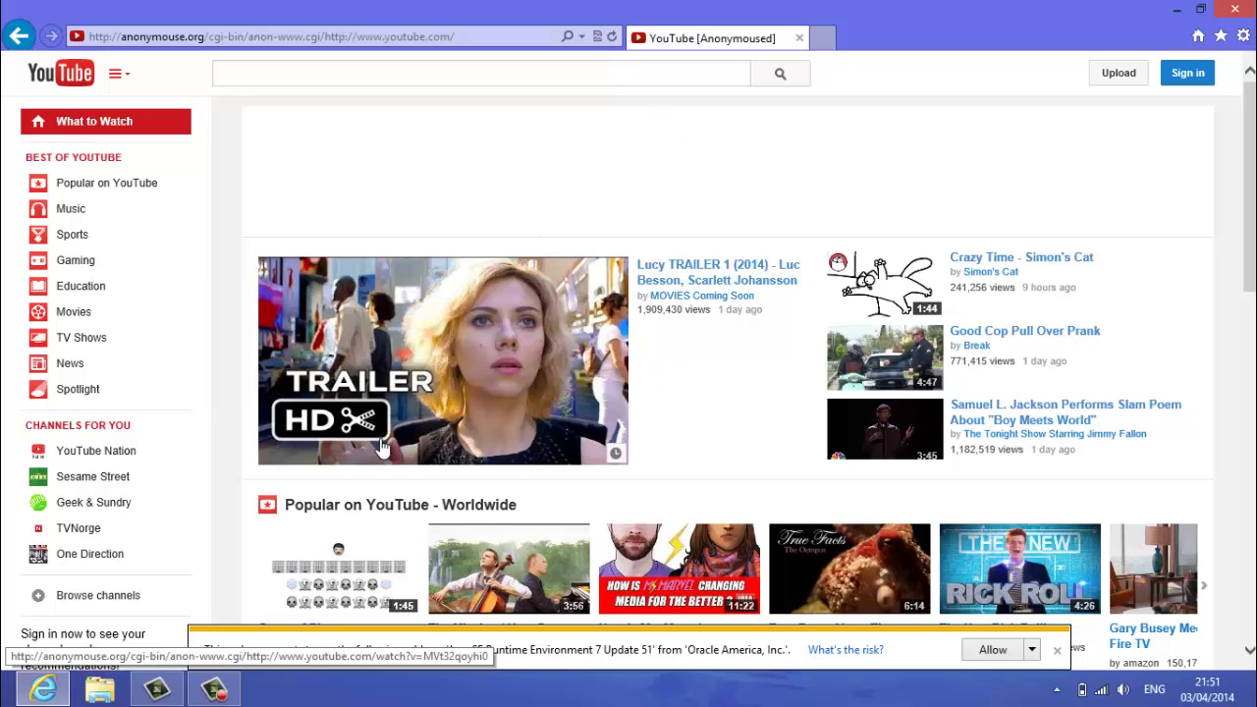
- Dismiss the Java add-on and blocked pop-up notification bars, then check the loaded video listings
click(1058, 651)
click(1057, 652)
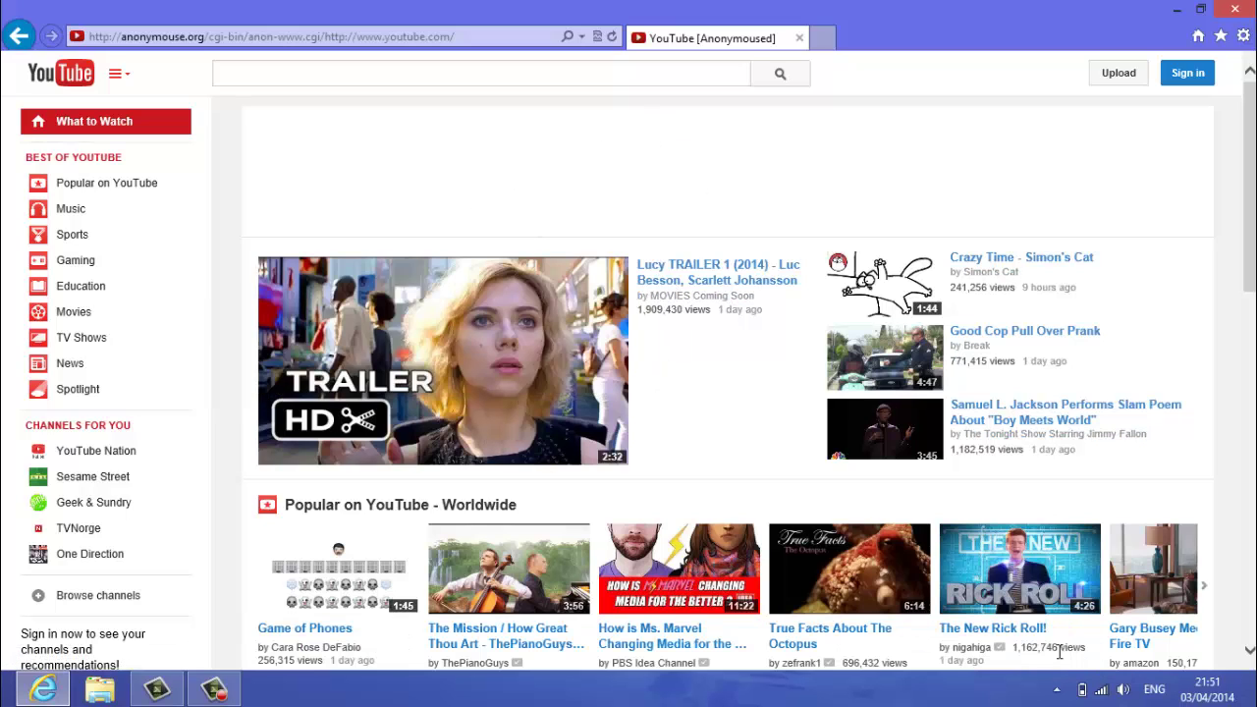
scroll(651, 295, down, 10)
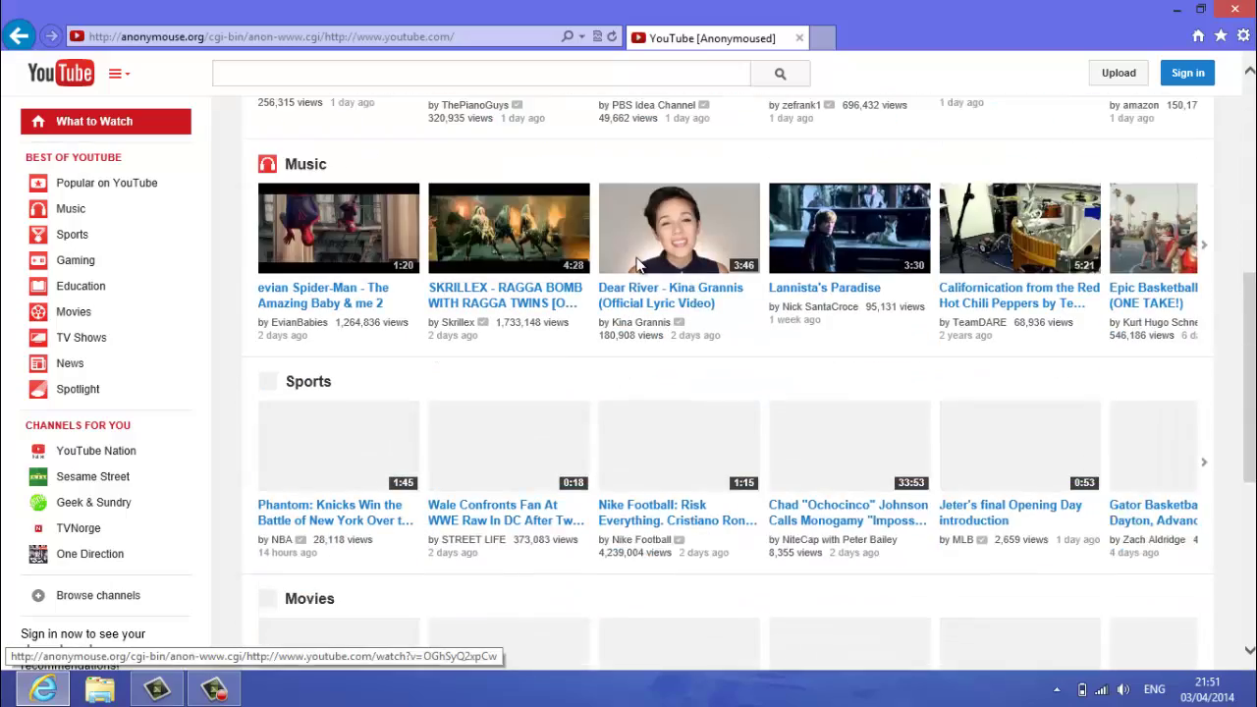
scroll(608, 363, up, 10)
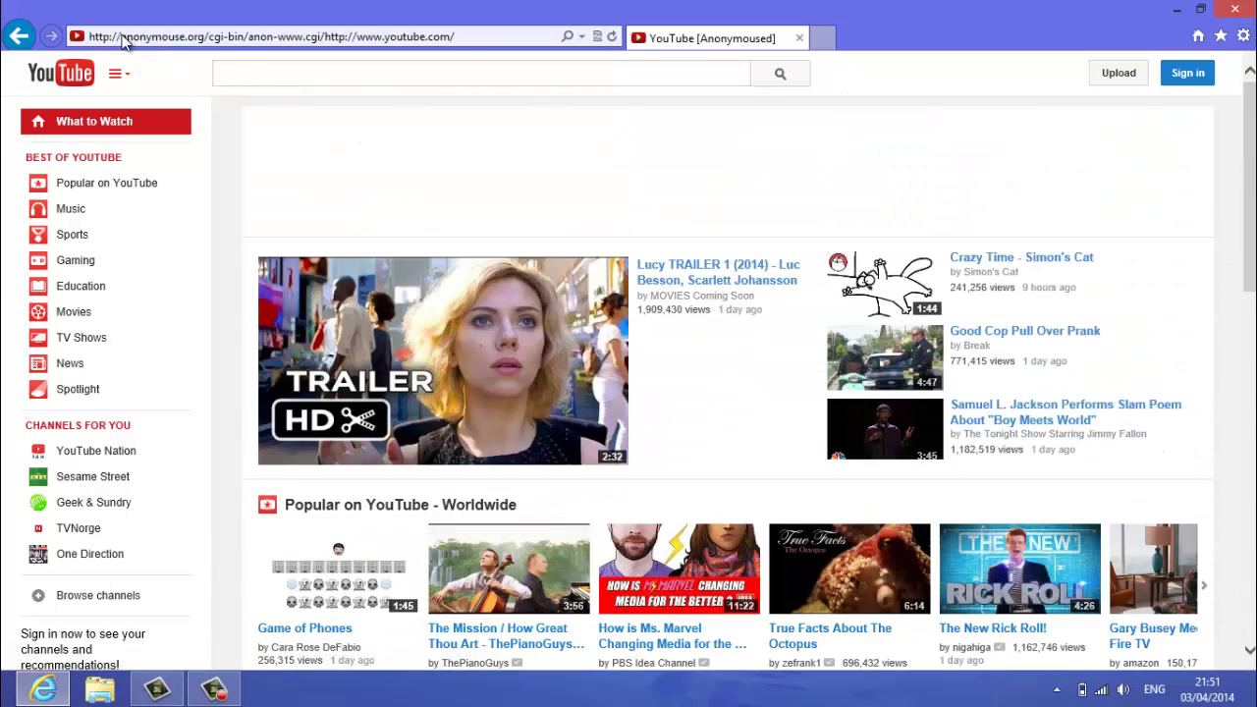